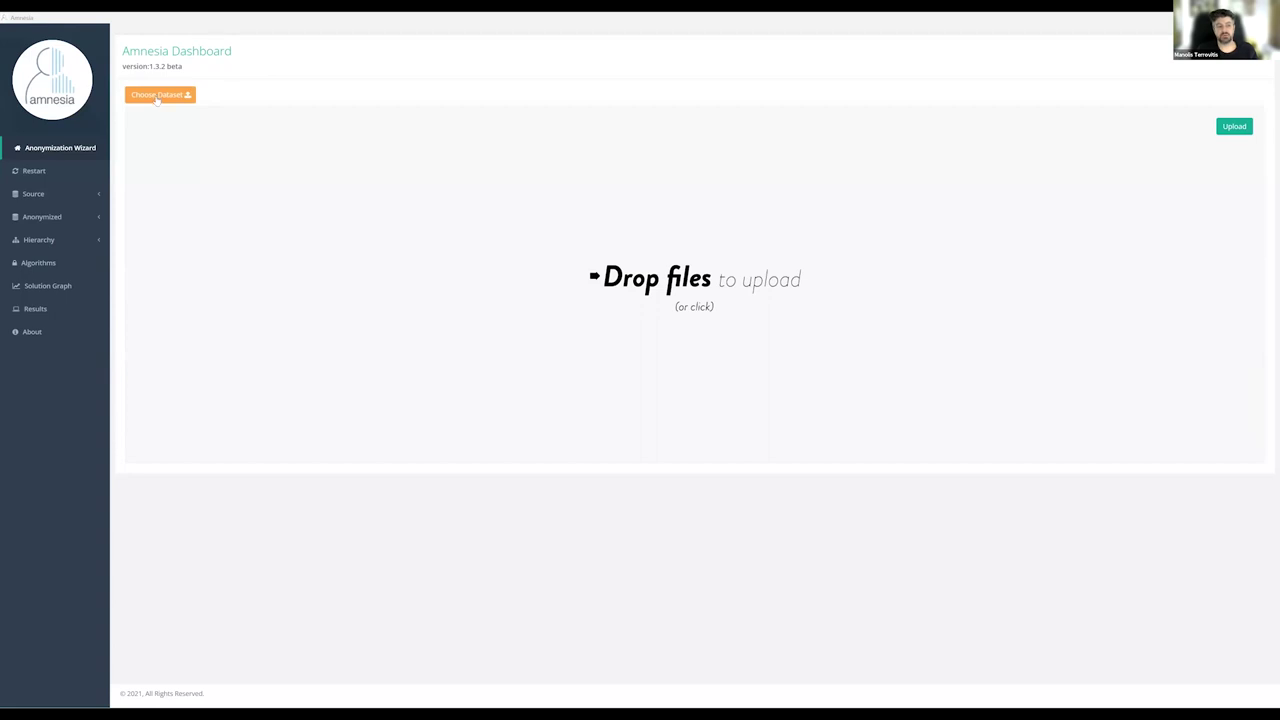
Load the dataset newSlim2.csv from the local demo2 folder.
click(157, 96)
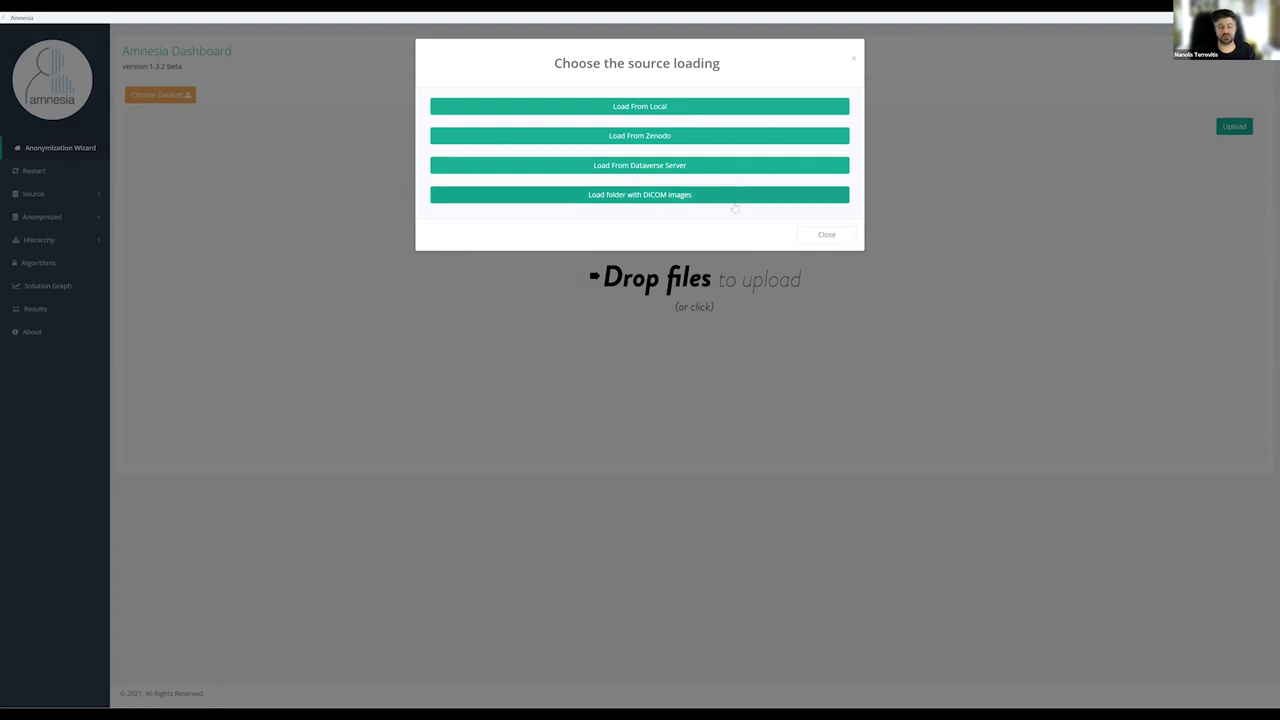
click(652, 107)
click(129, 138)
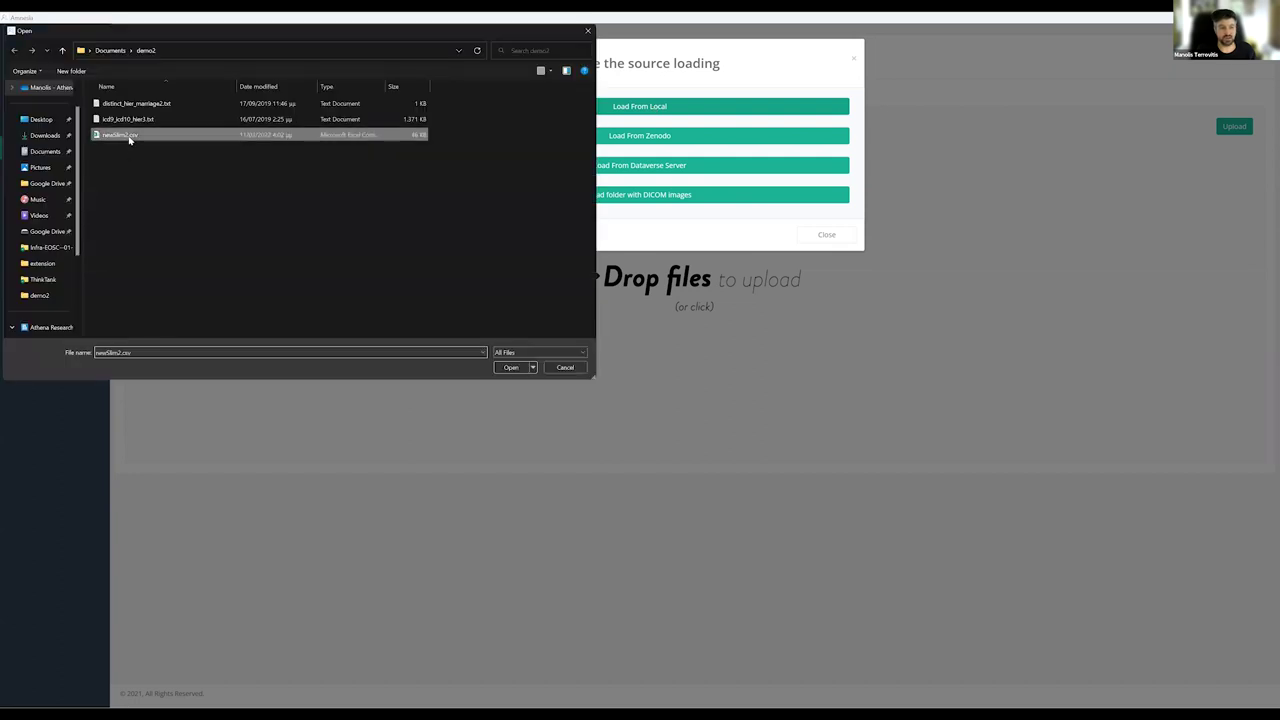
double_click(129, 138)
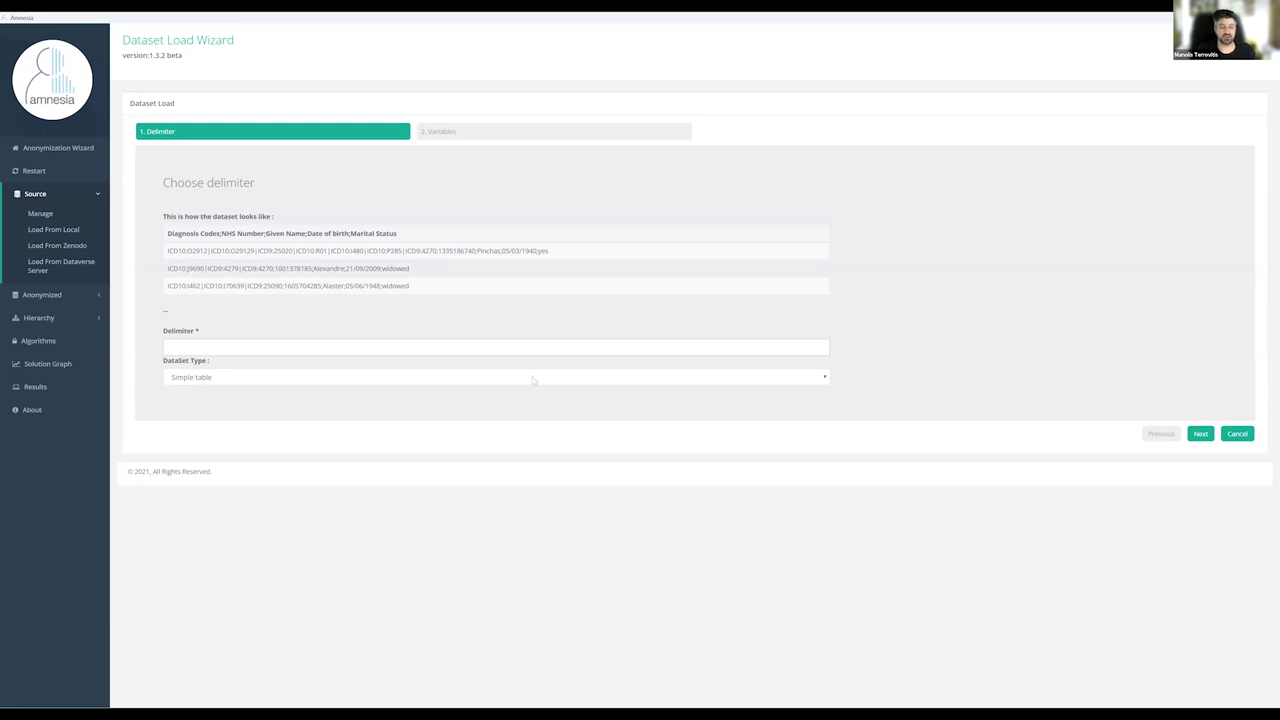
Set the dataset's delimiter to a semicolon and its type to Simple table, and continue to the variables.
click(270, 345)
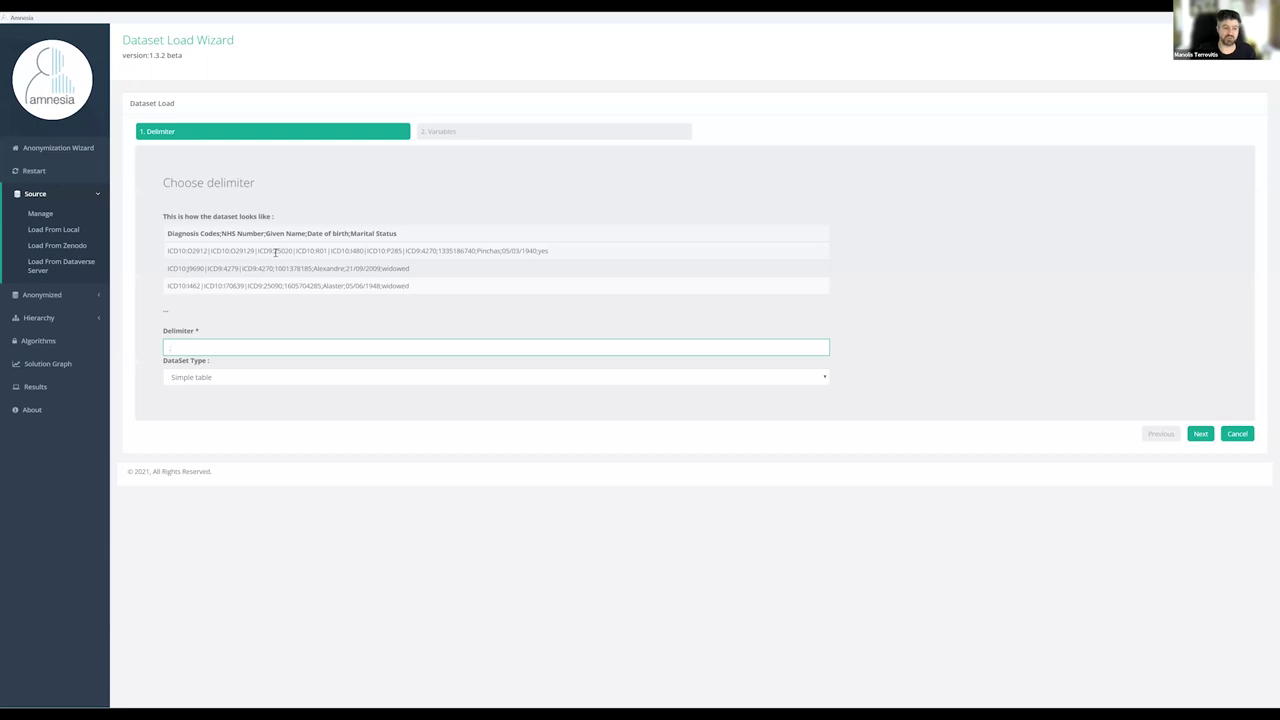
click(242, 376)
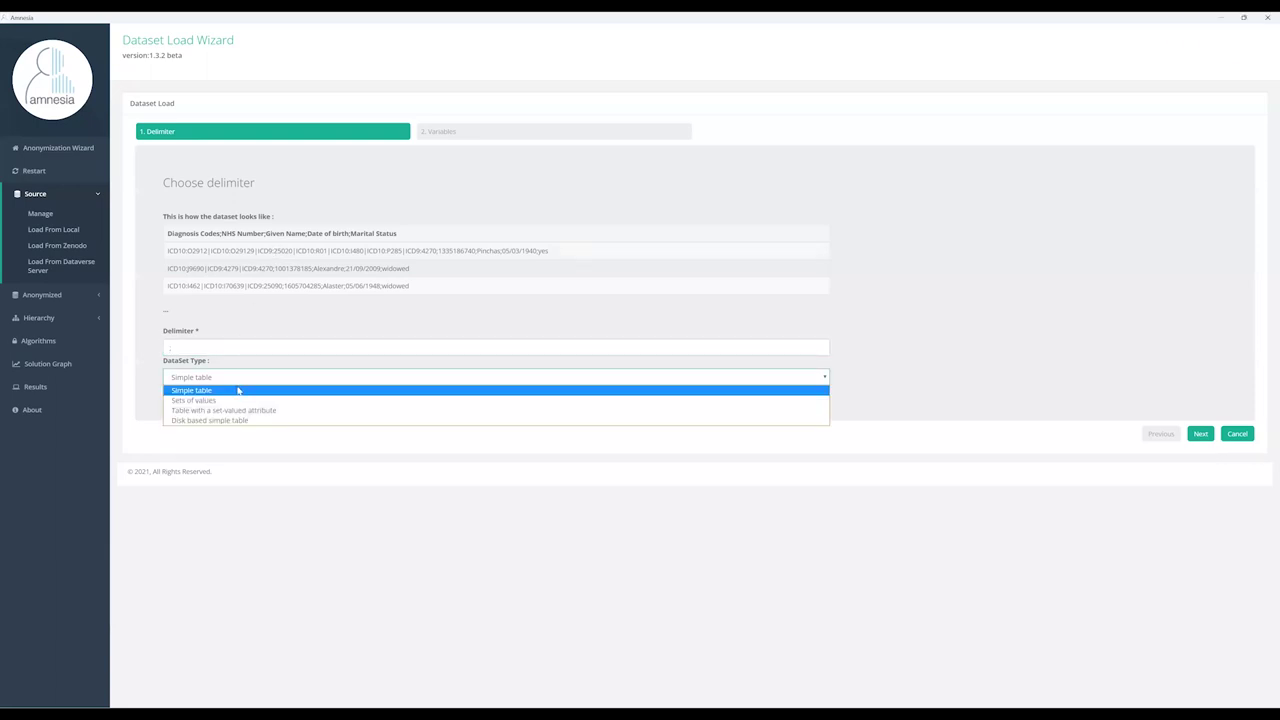
click(238, 390)
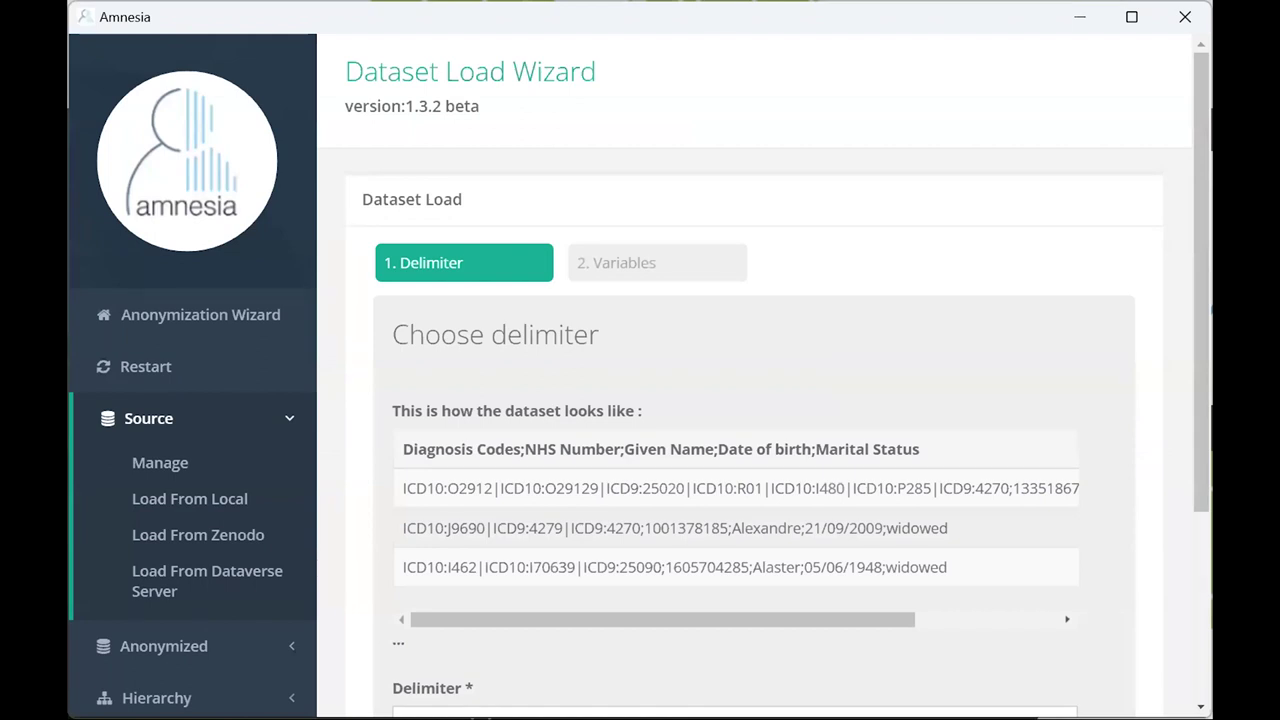
scroll(926, 333, down, 3)
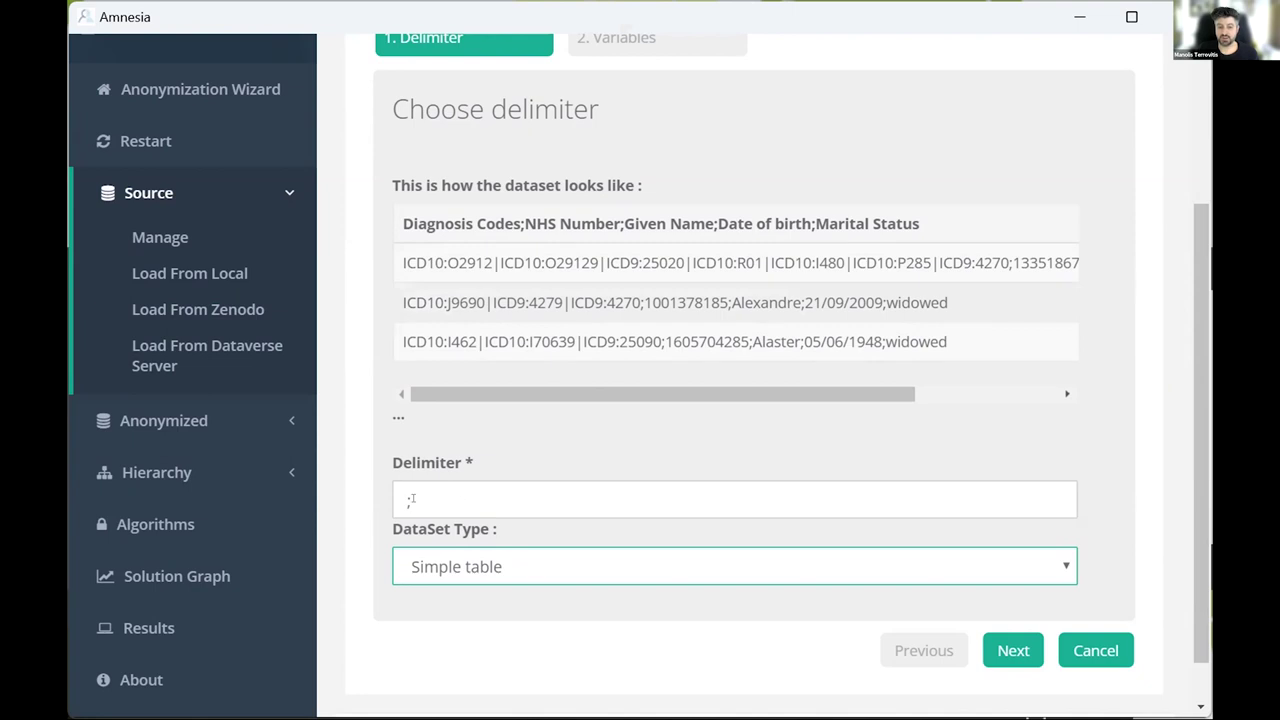
click(470, 568)
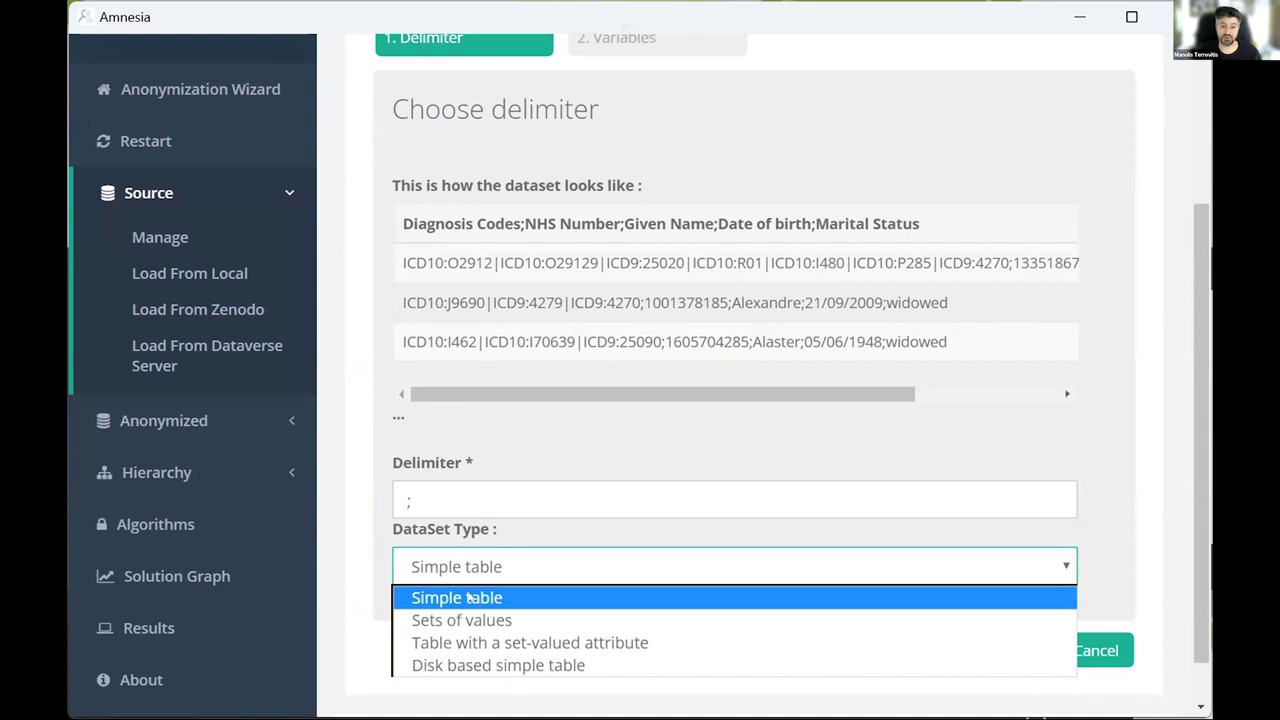
click(483, 578)
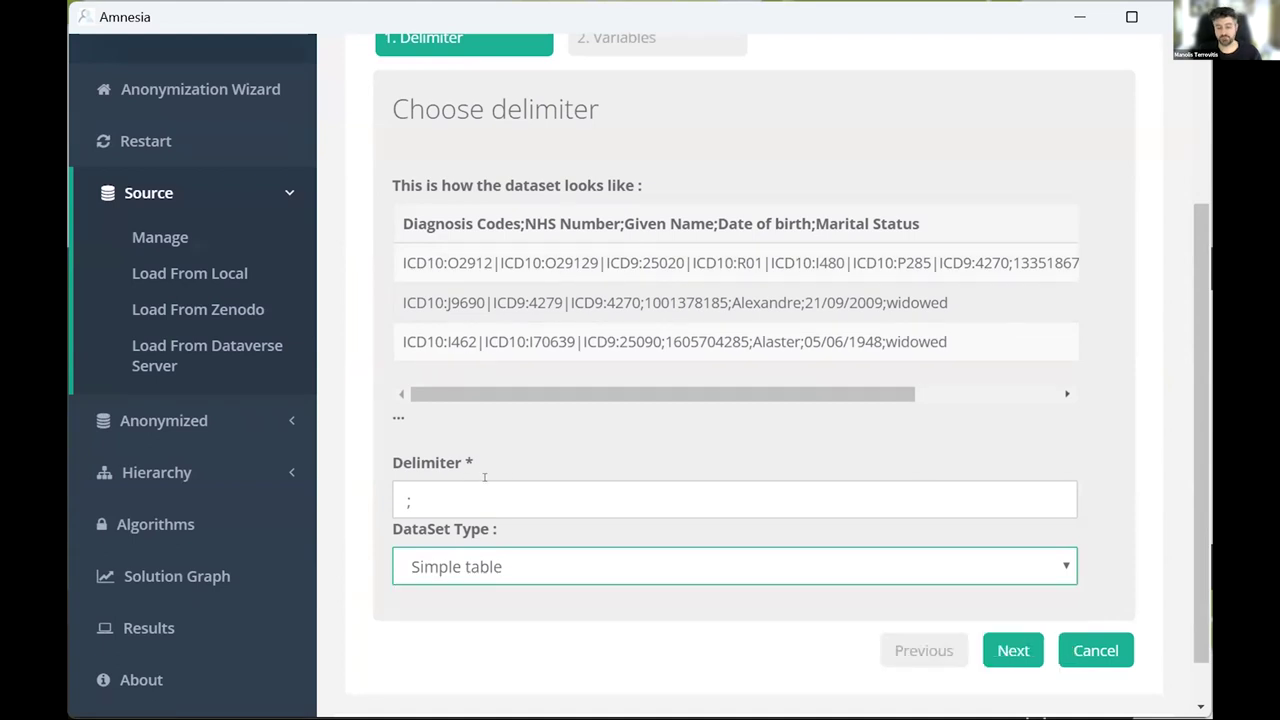
click(1003, 648)
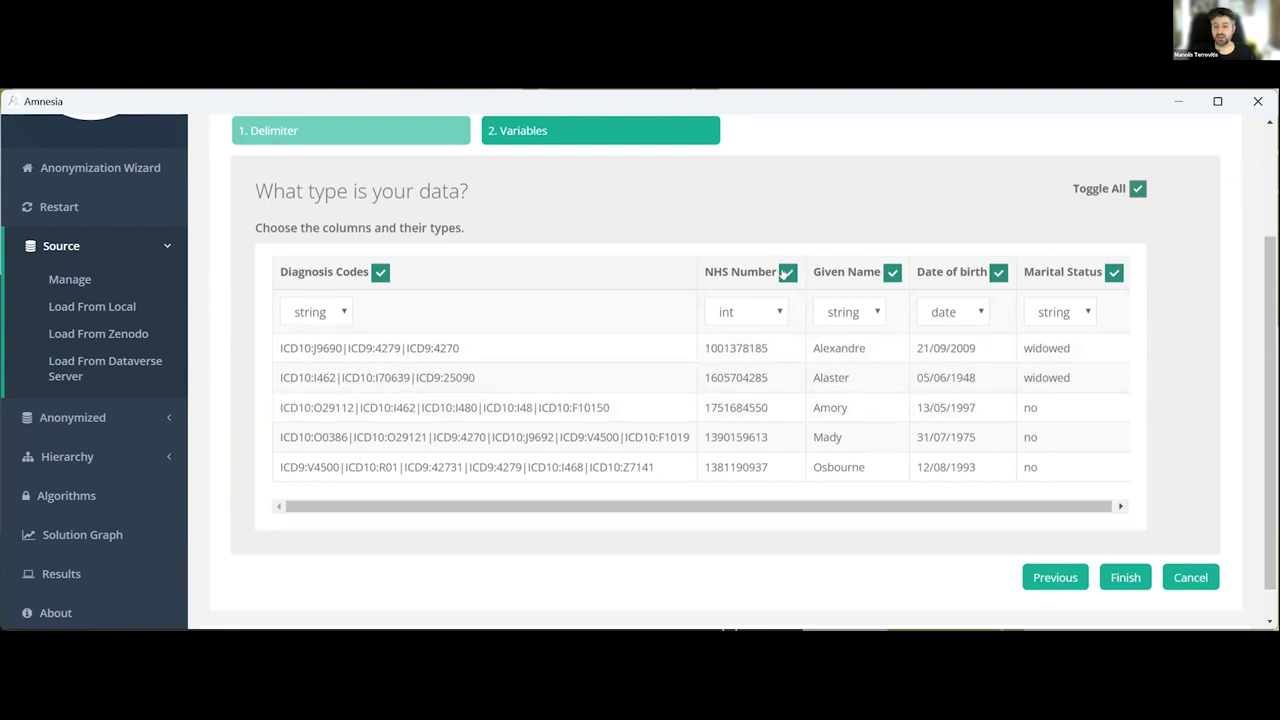
Exclude the NHS Number and Given Name columns and finish loading the dataset.
click(786, 273)
click(891, 272)
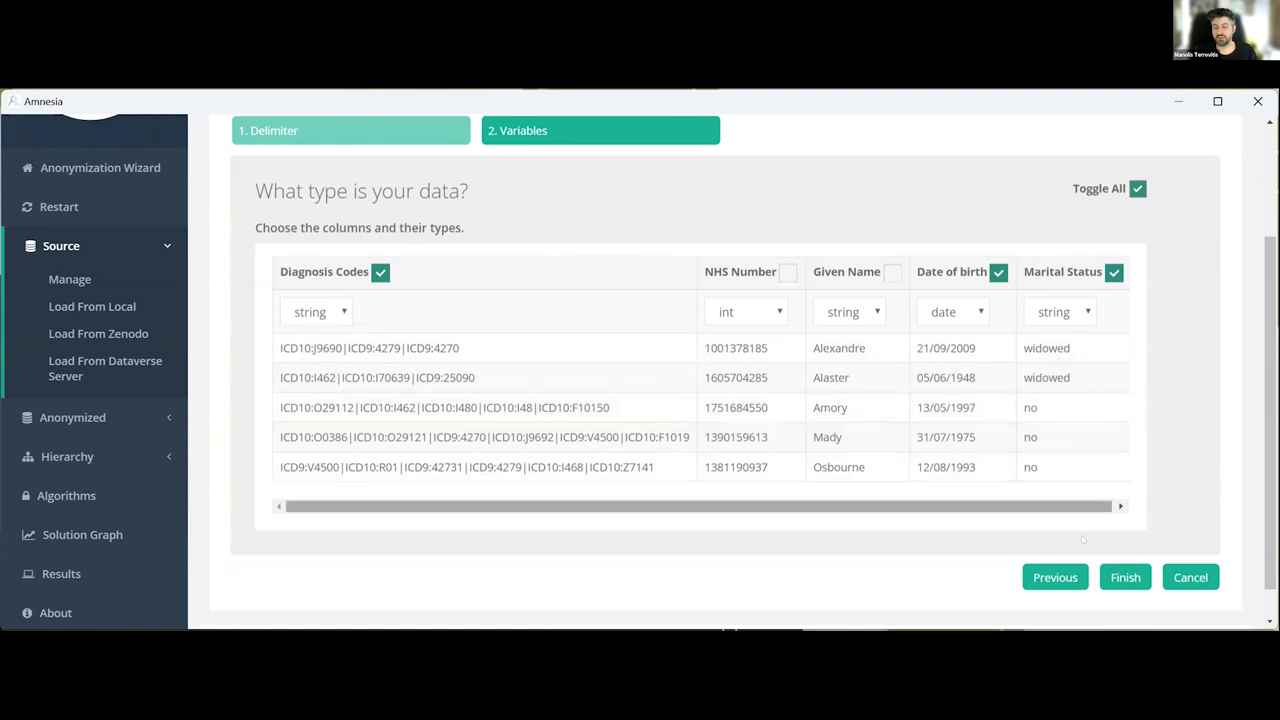
click(1124, 577)
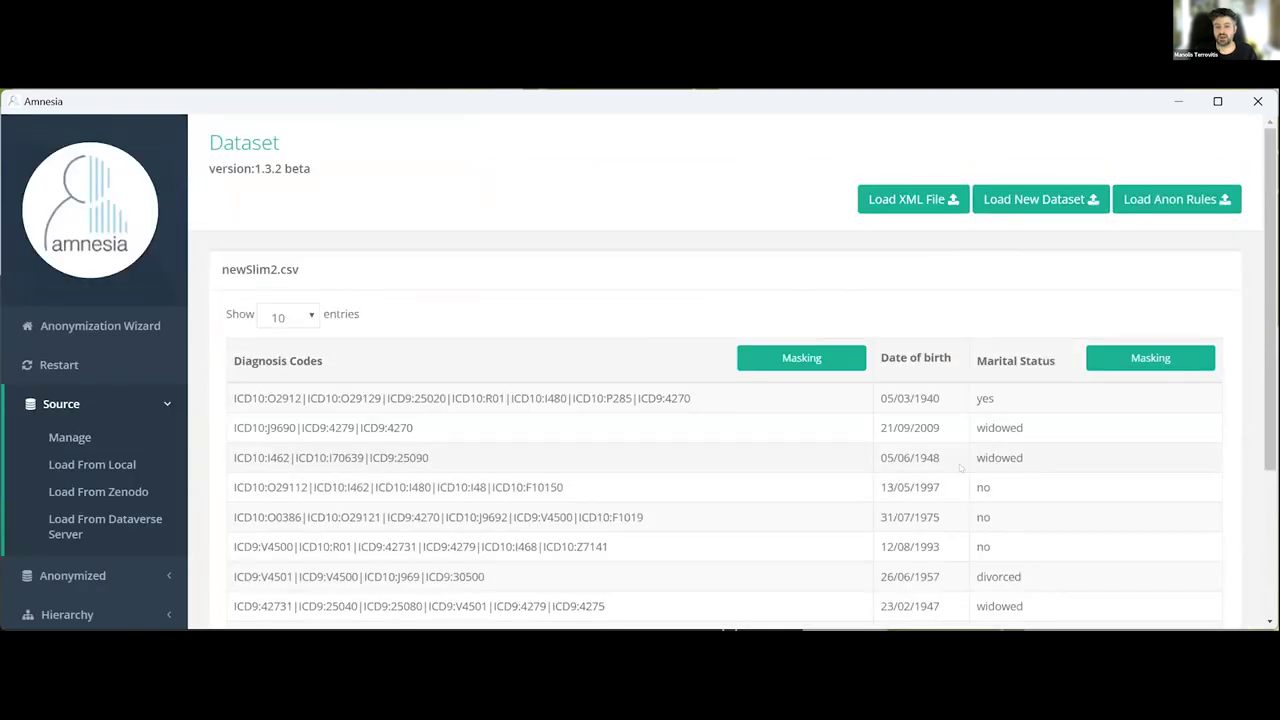
Look over the loaded dataset's records and proceed to the hierarchies stage.
scroll(1060, 377, down, 3)
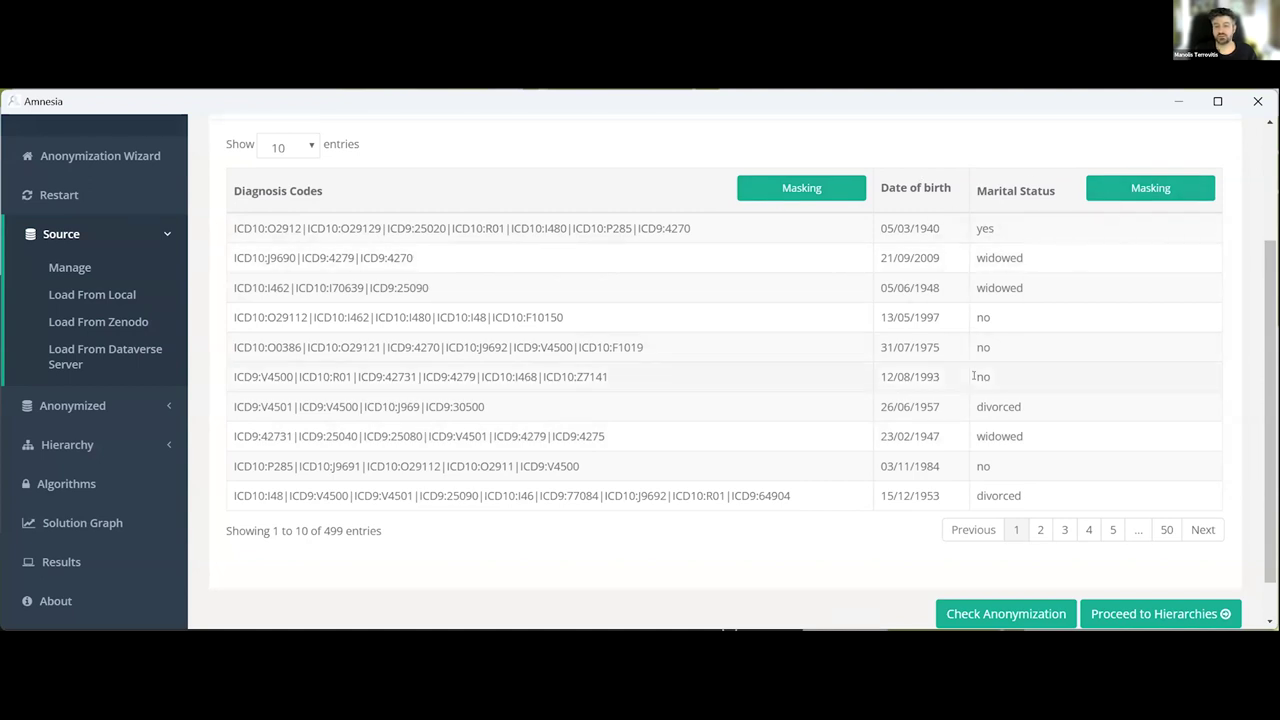
scroll(973, 376, up, 1)
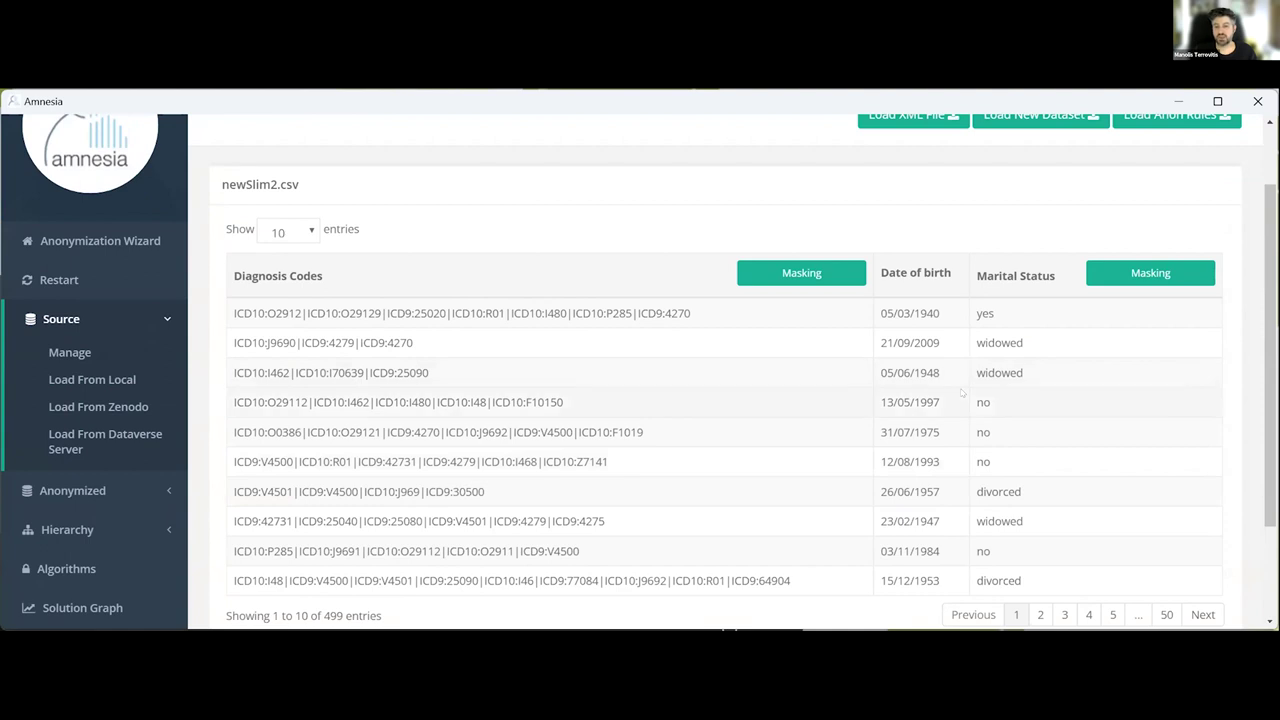
scroll(962, 393, down, 1)
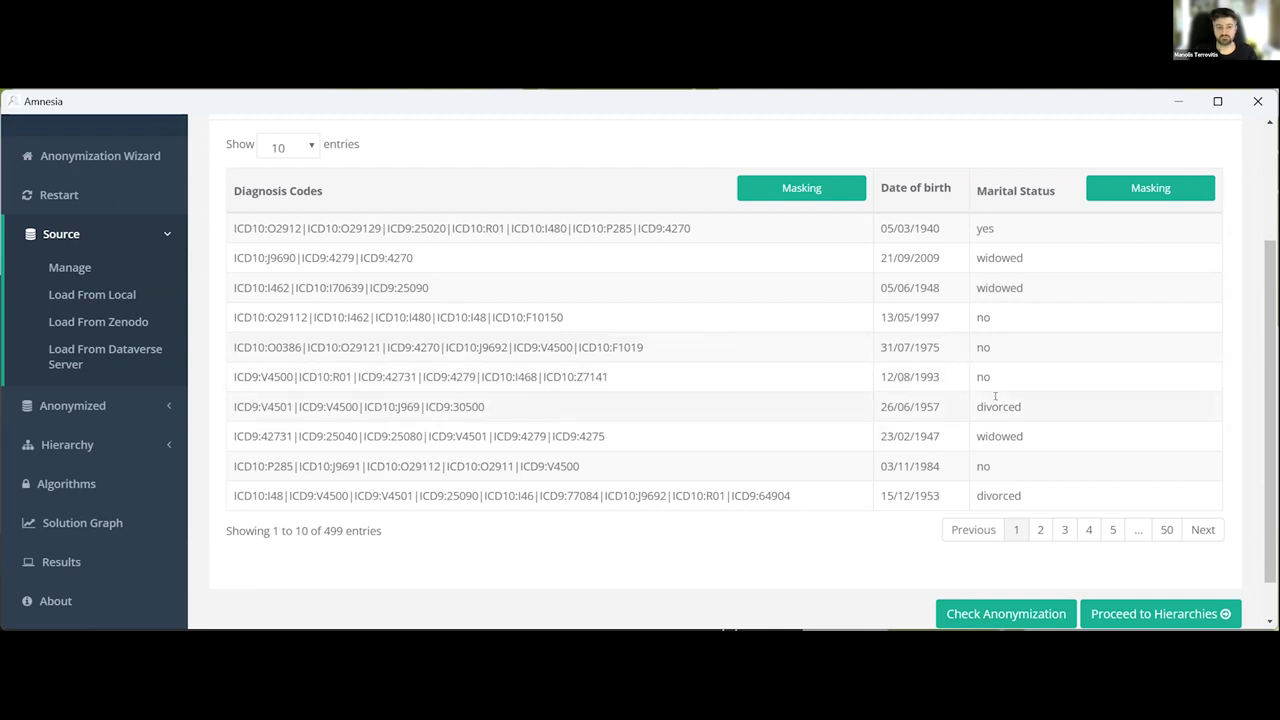
click(1136, 611)
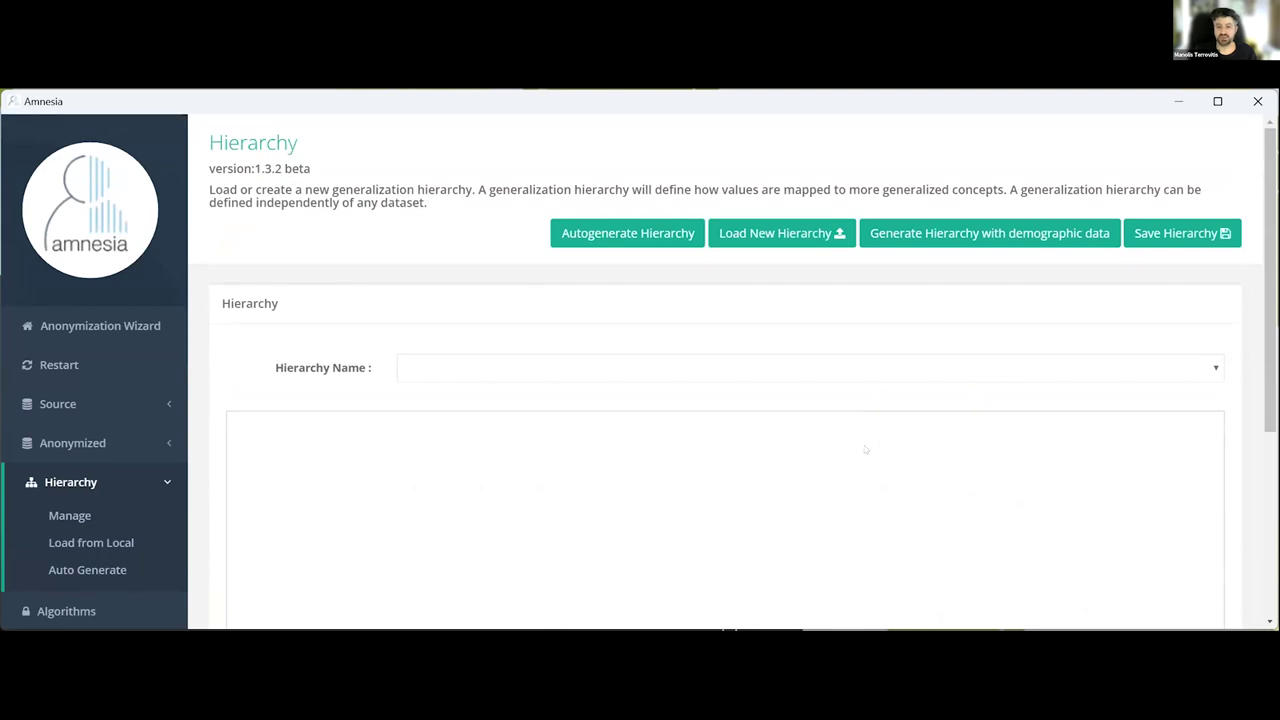
Load the hierarchy file distinct_hier_marriage2.txt and expand its Single node.
scroll(866, 449, down, 1)
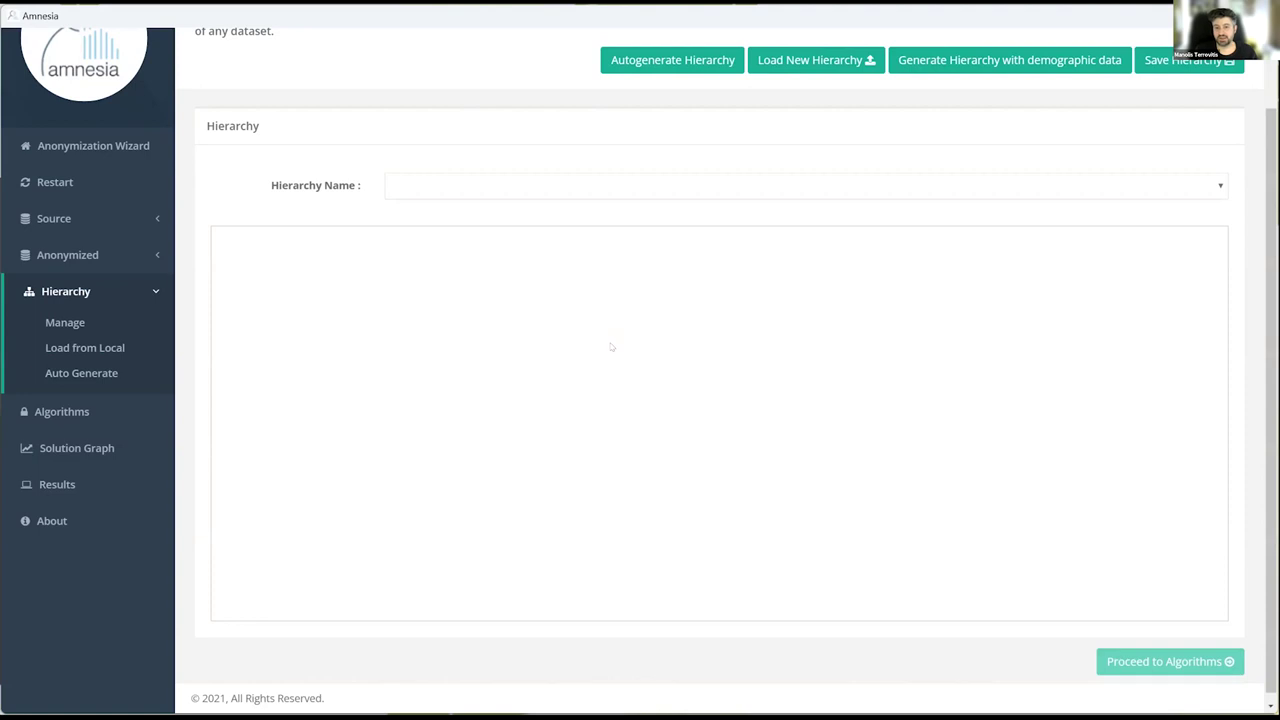
click(796, 60)
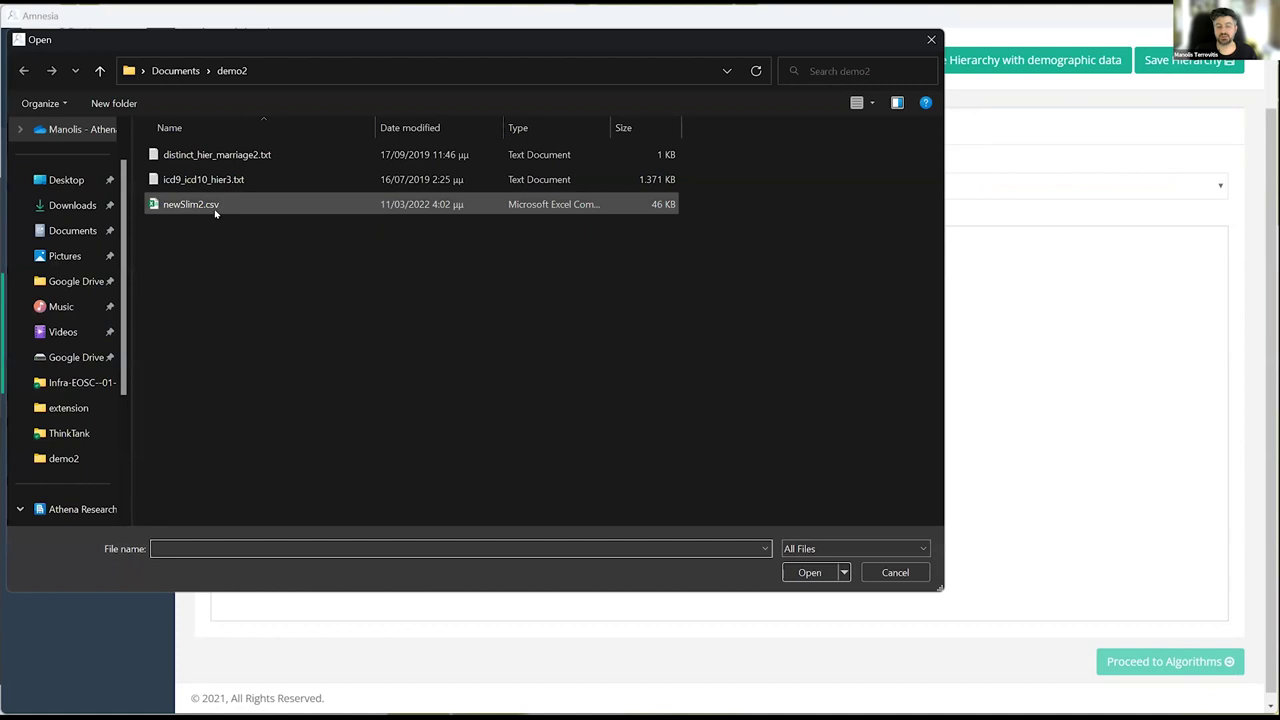
click(260, 152)
click(807, 574)
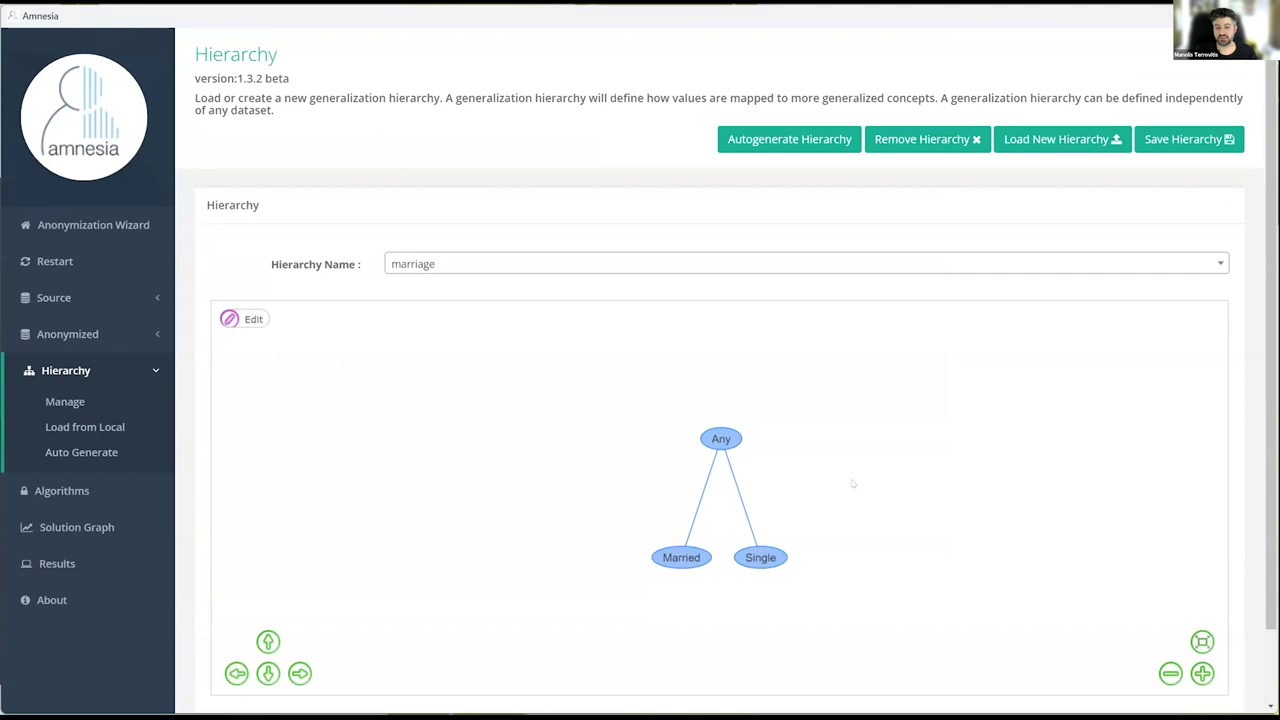
click(757, 462)
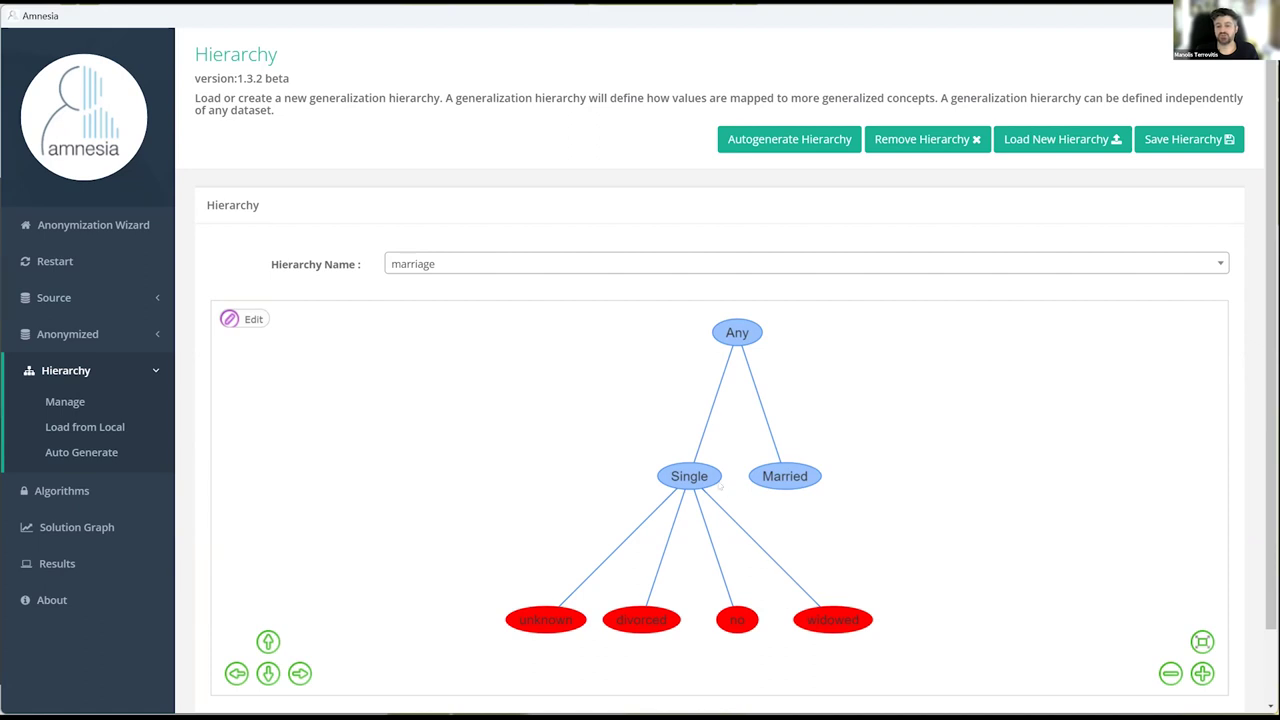
mouse_move(720, 486)
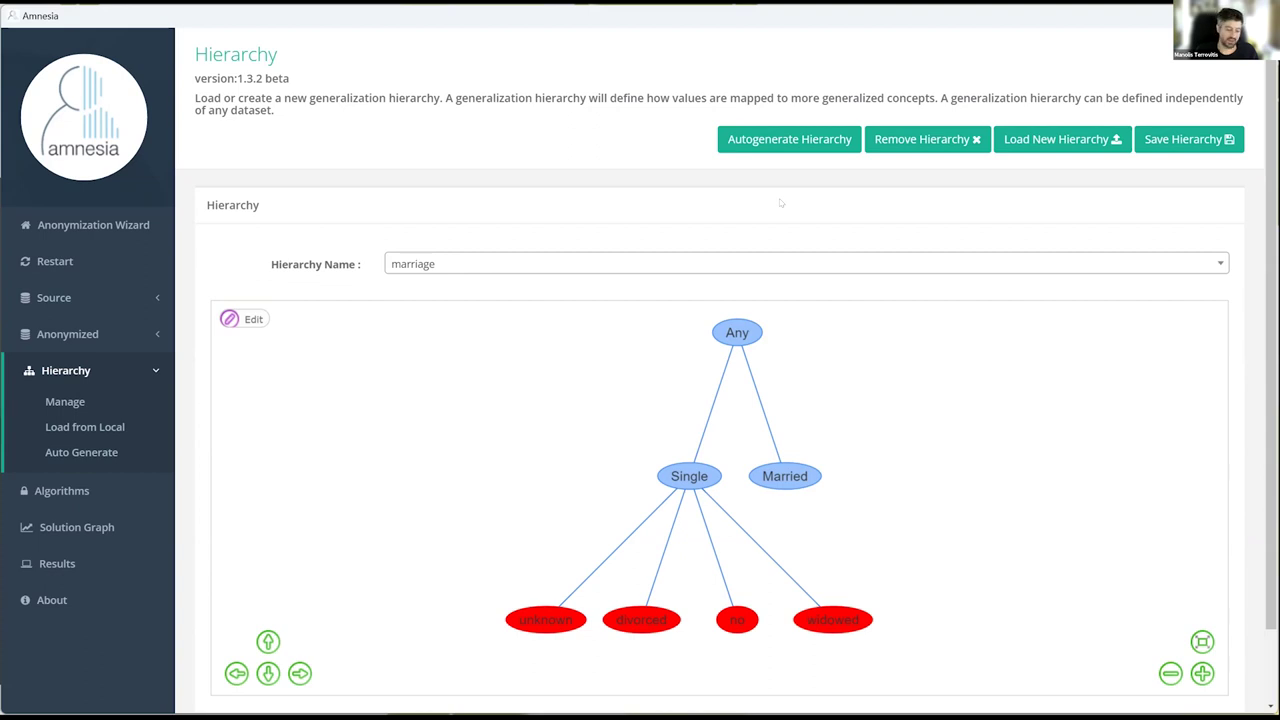
Start autogenerating a date range hierarchy on the Date of birth attribute and continue to the hierarchy information.
click(788, 137)
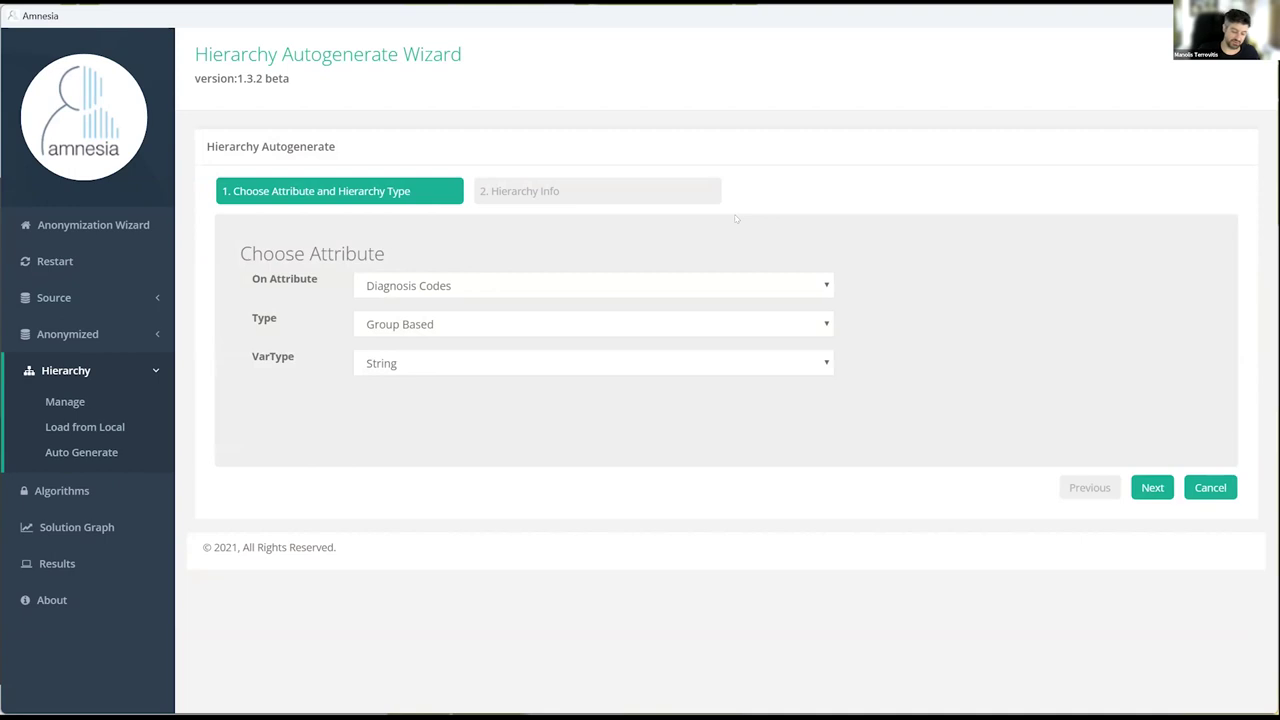
click(472, 286)
click(470, 320)
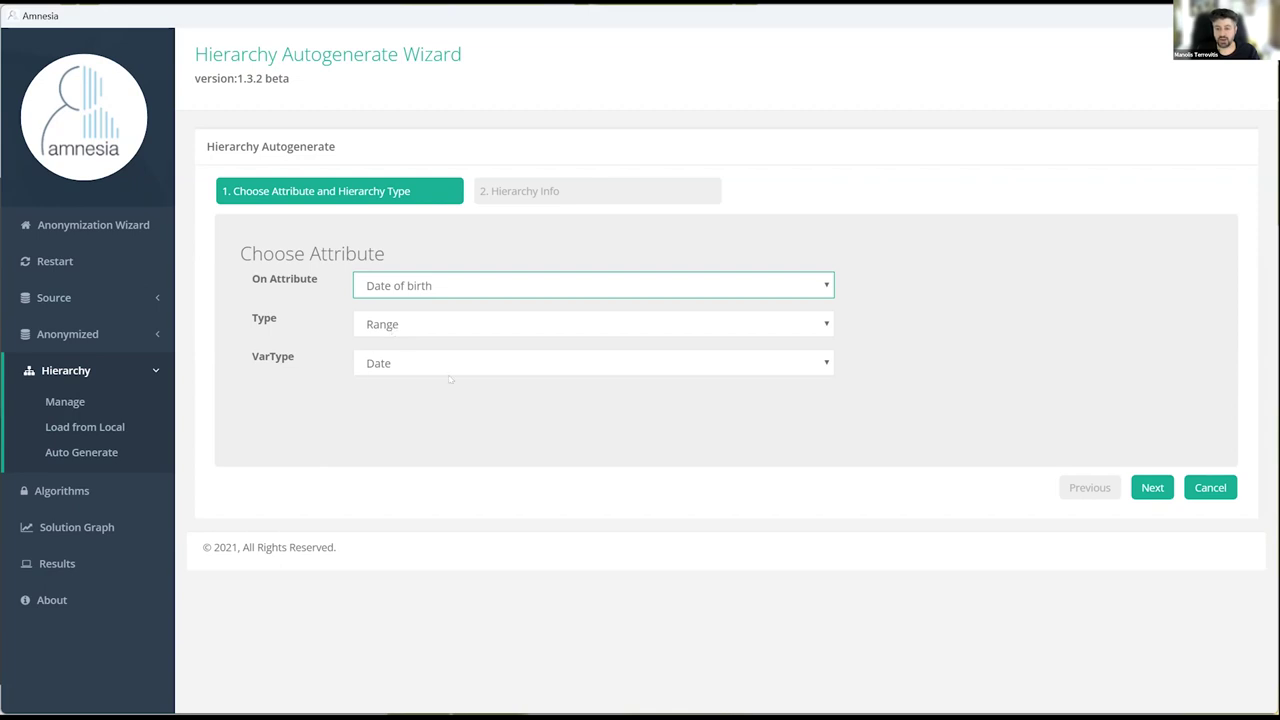
click(1153, 488)
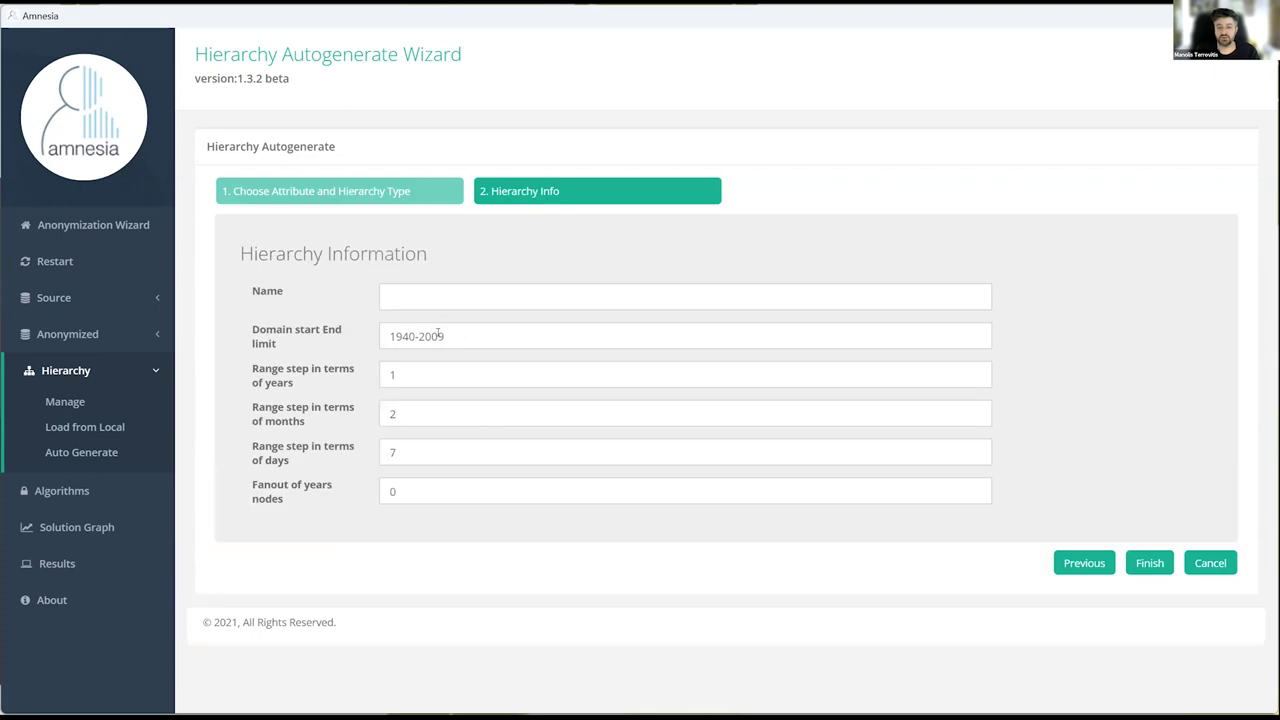
Name the hierarchy dhier, set the month range step to 3 and the years fanout to 2, and generate it.
mouse_move(445, 334)
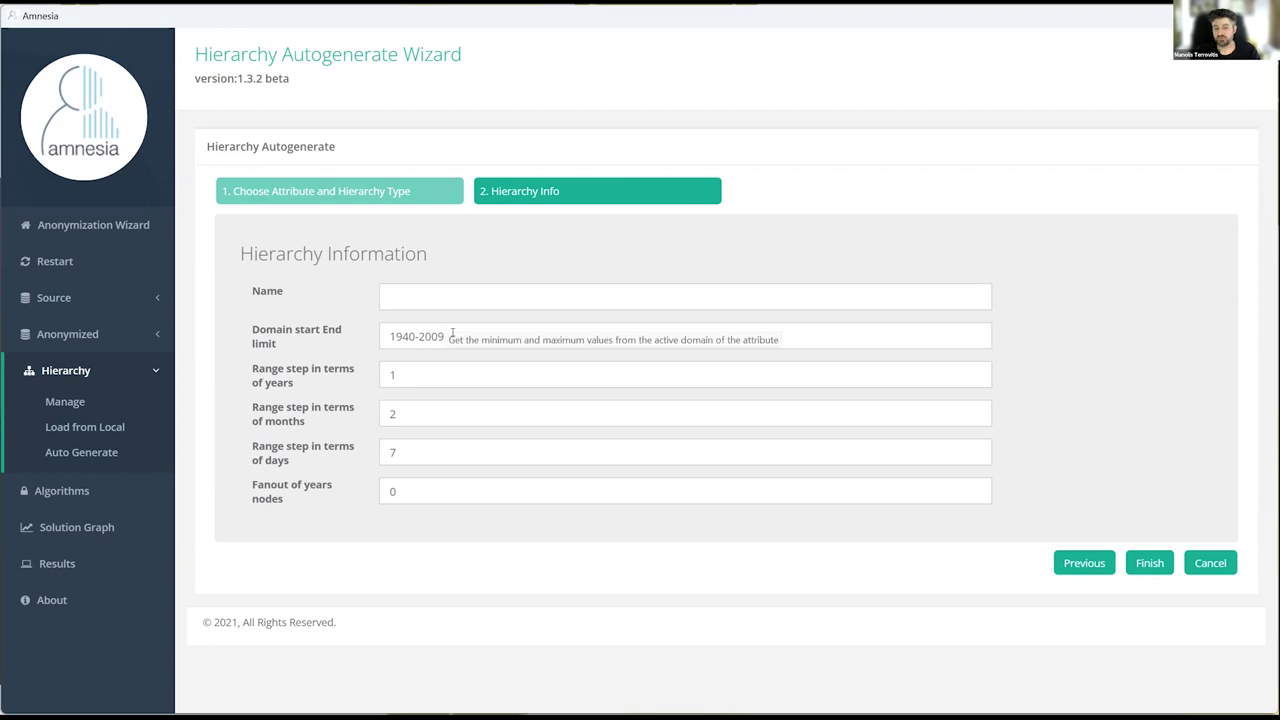
click(428, 290)
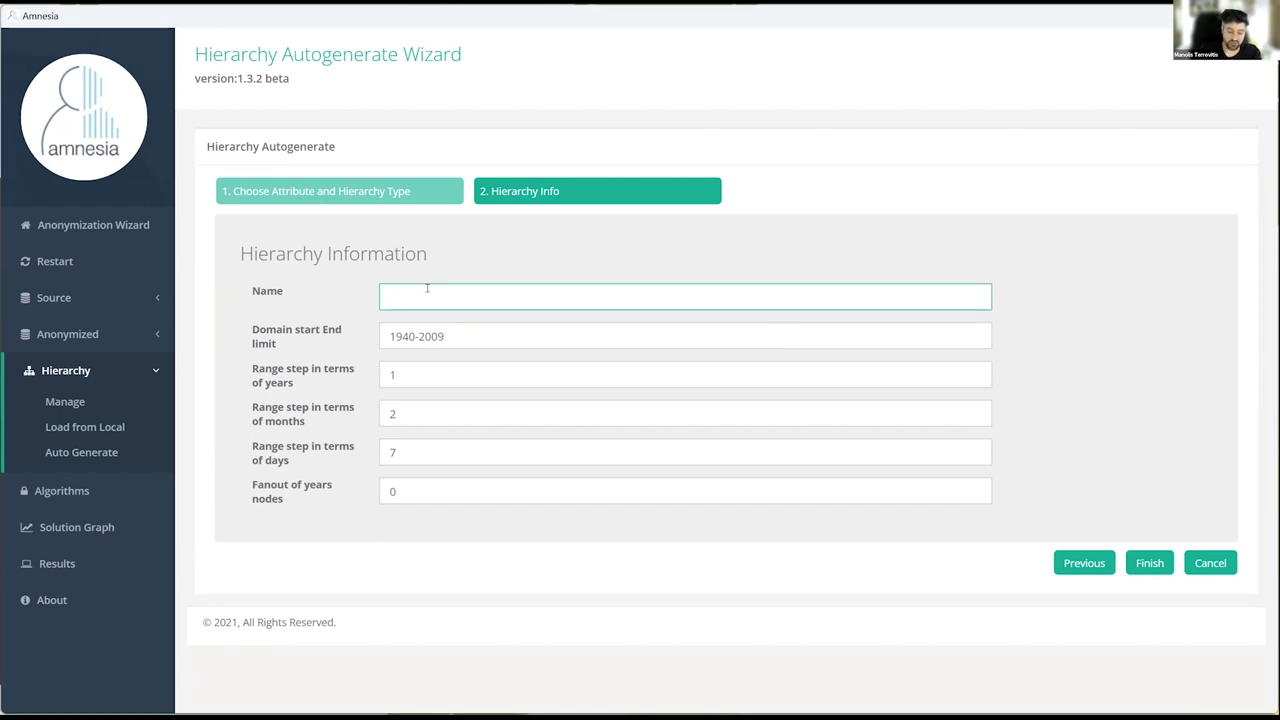
text(dhier)
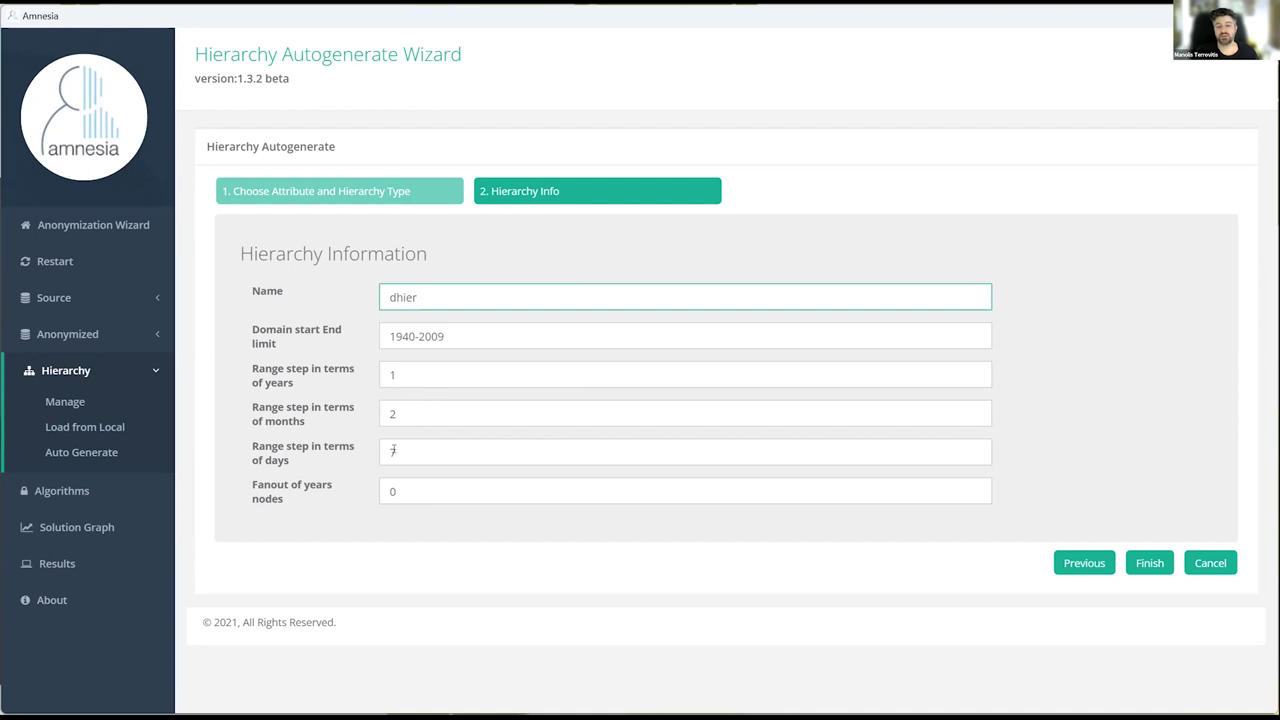
click(401, 450)
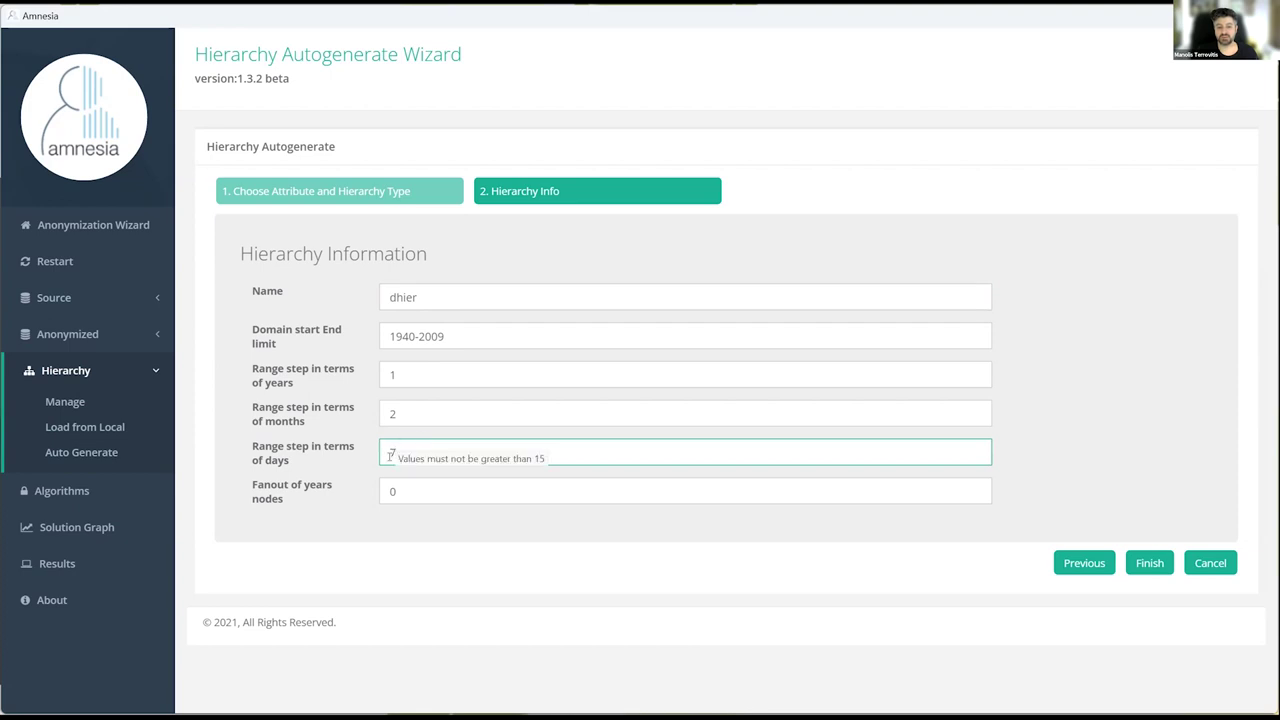
drag(410, 412, 377, 402)
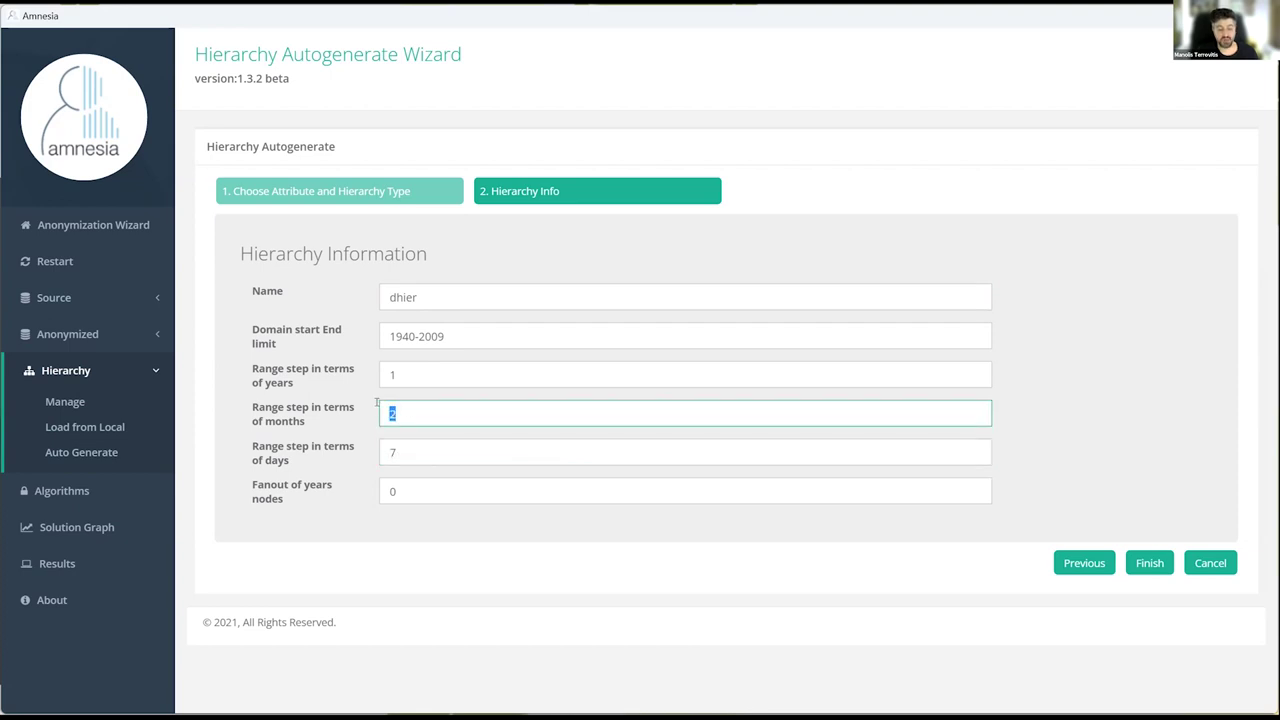
text(3)
click(394, 373)
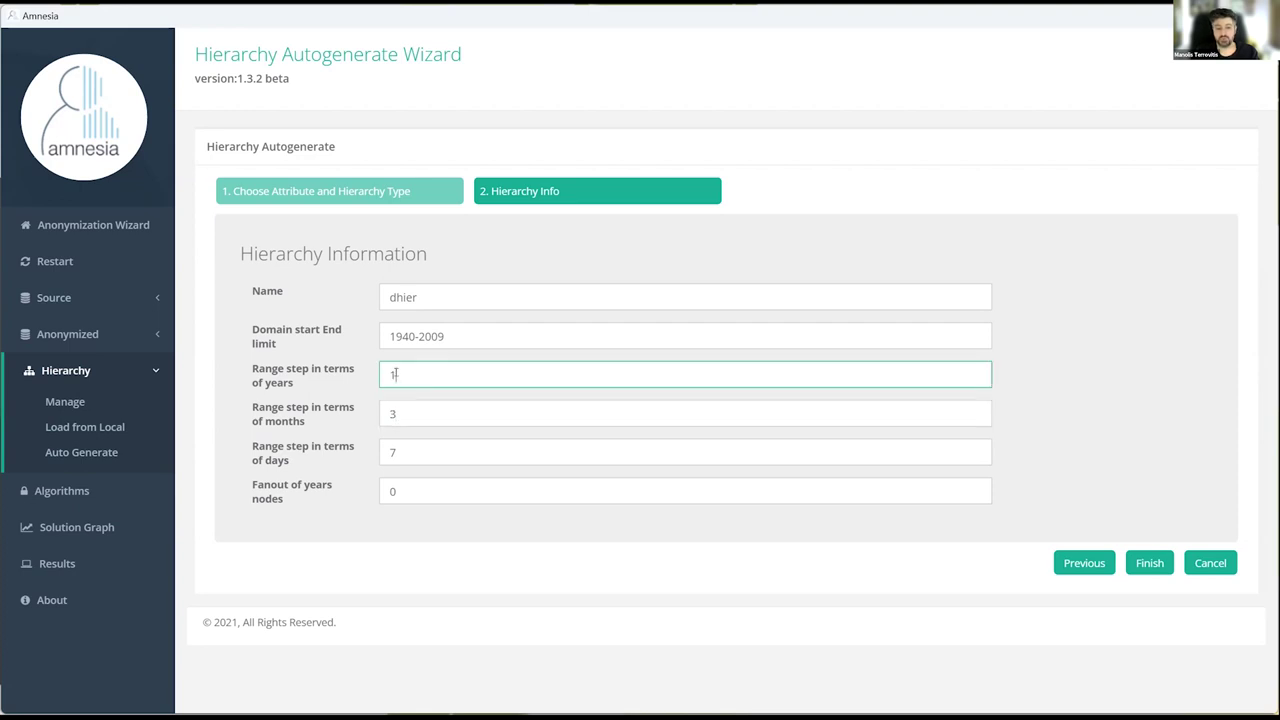
double_click(398, 490)
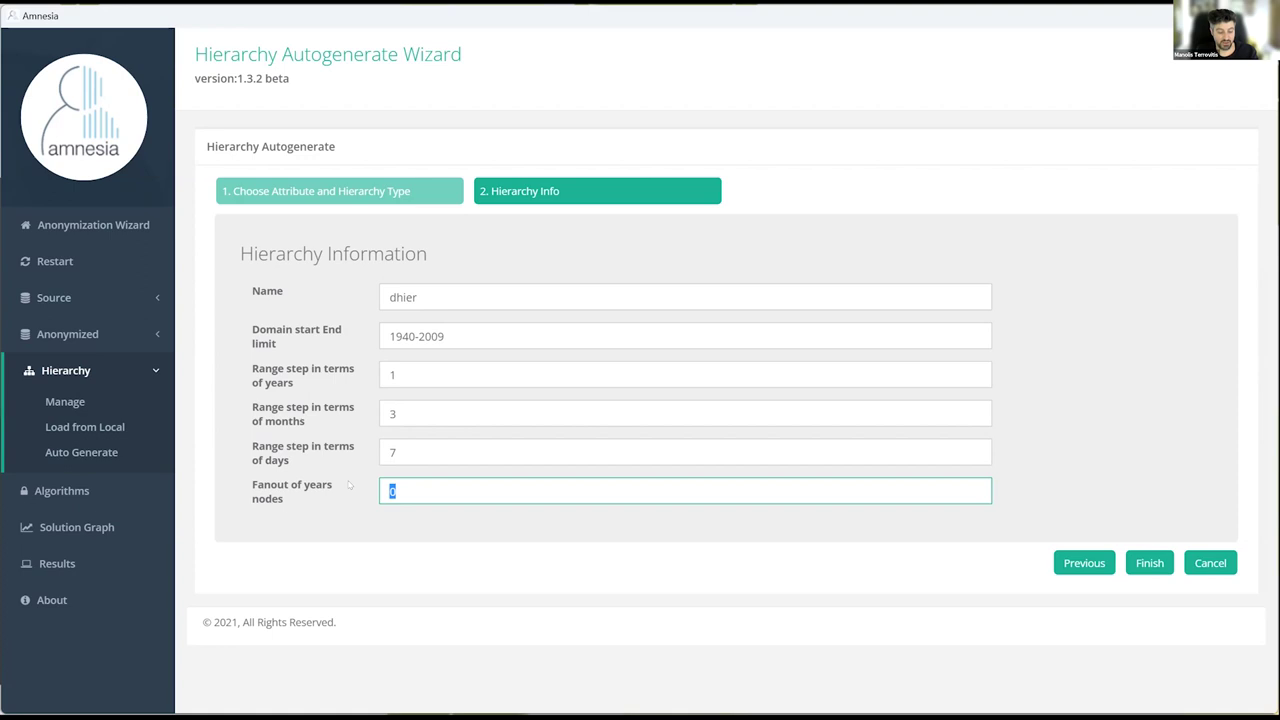
text(2)
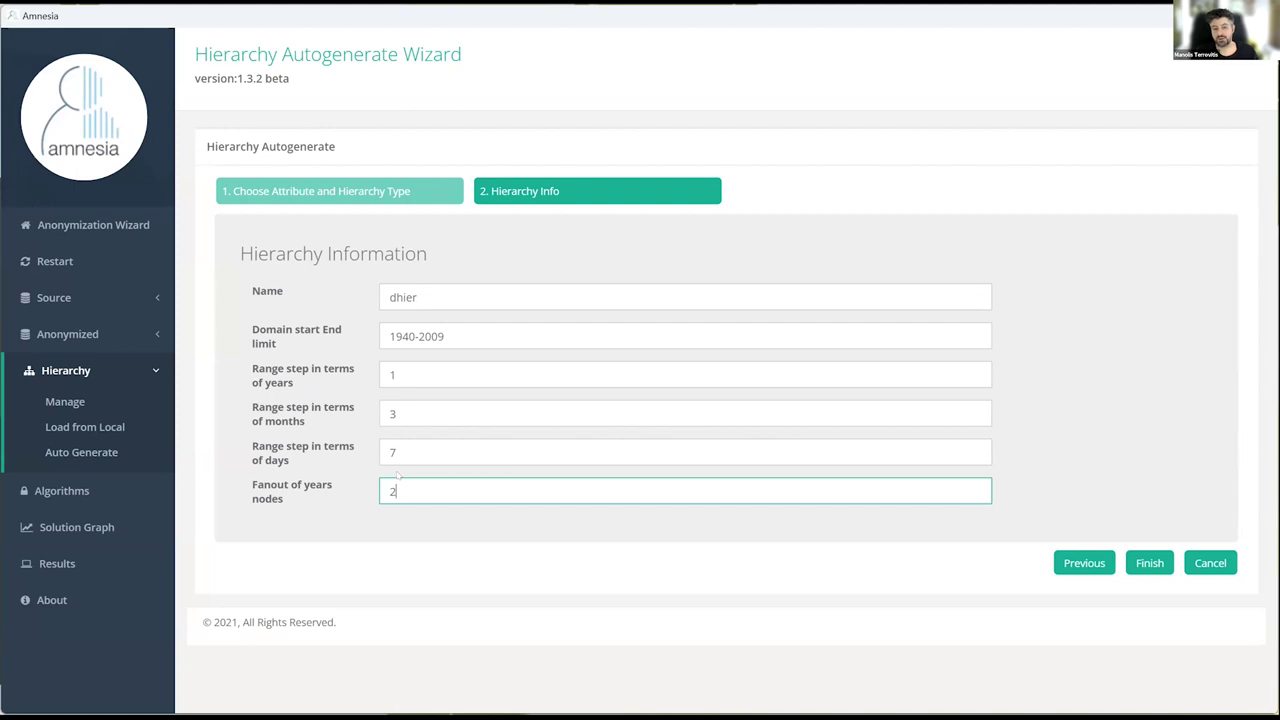
click(1150, 563)
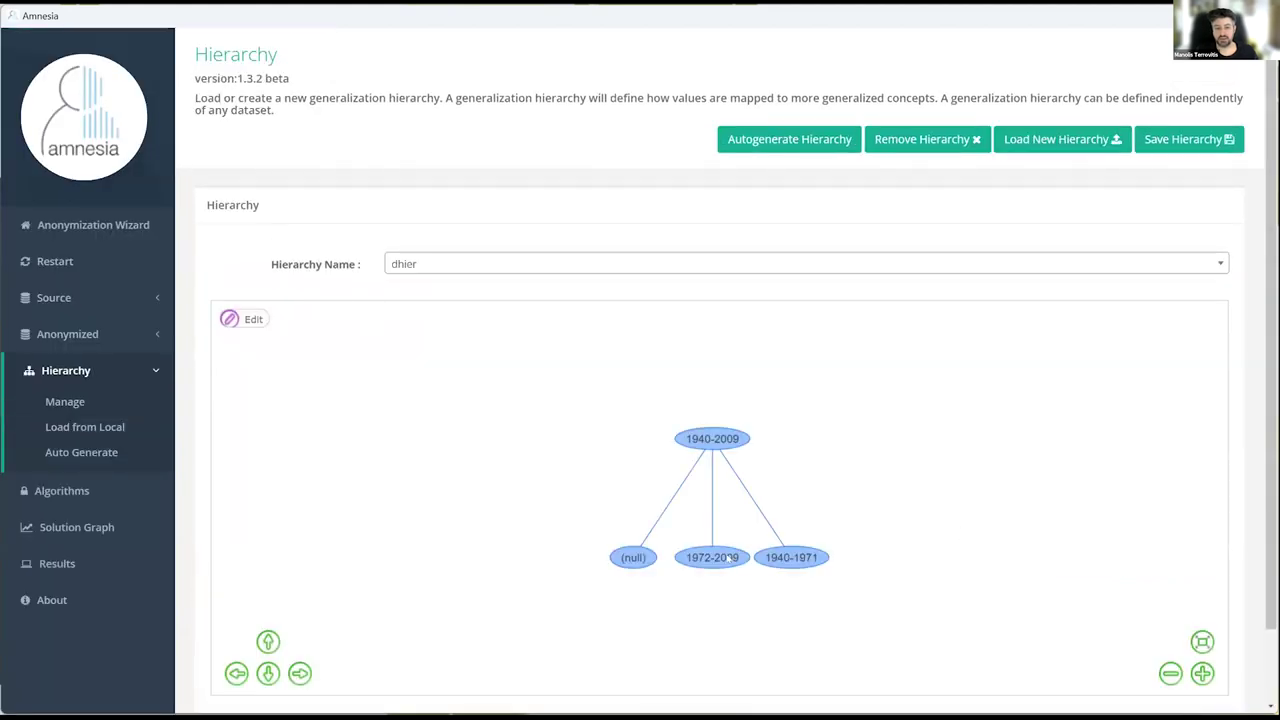
Expand the latest-years branch of the dhier hierarchy from 1972-2009 down through 2004-2009.
click(730, 558)
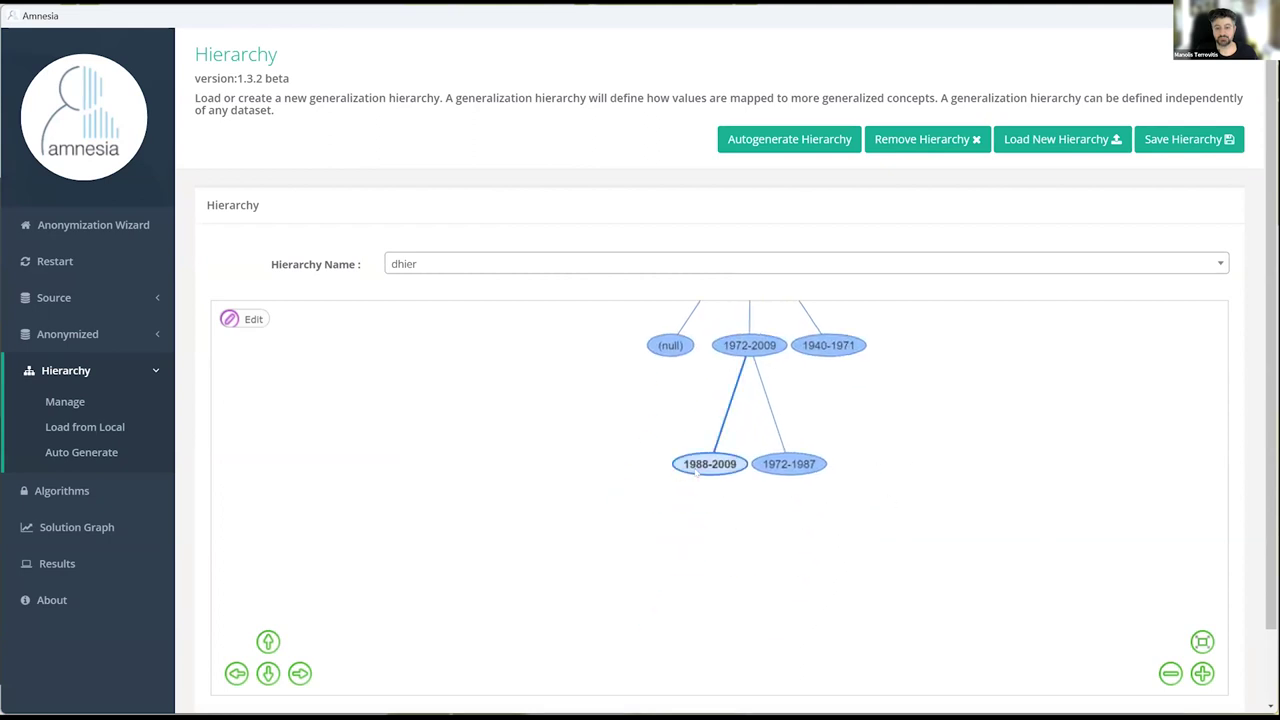
click(705, 462)
click(660, 530)
click(626, 580)
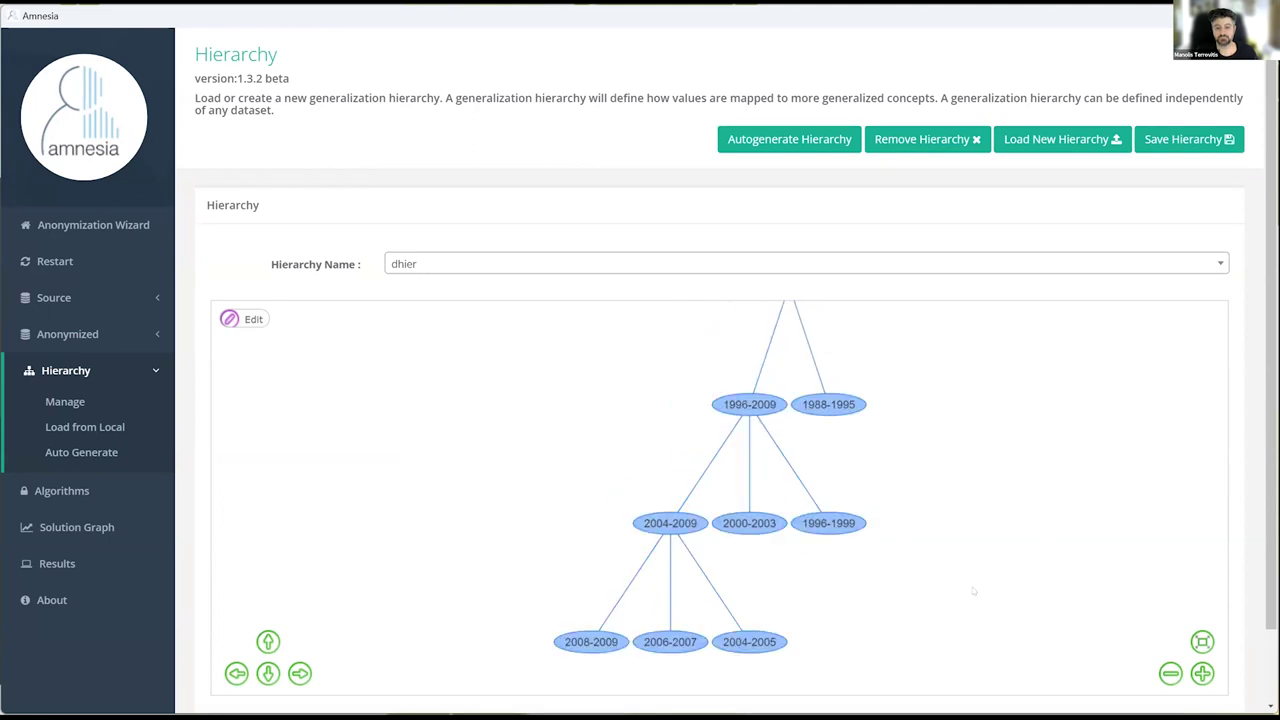
Expand the 2008-2009 branch of the dhier hierarchy down through the October-December 2008 quarter to its day ranges.
click(594, 448)
click(589, 497)
click(545, 556)
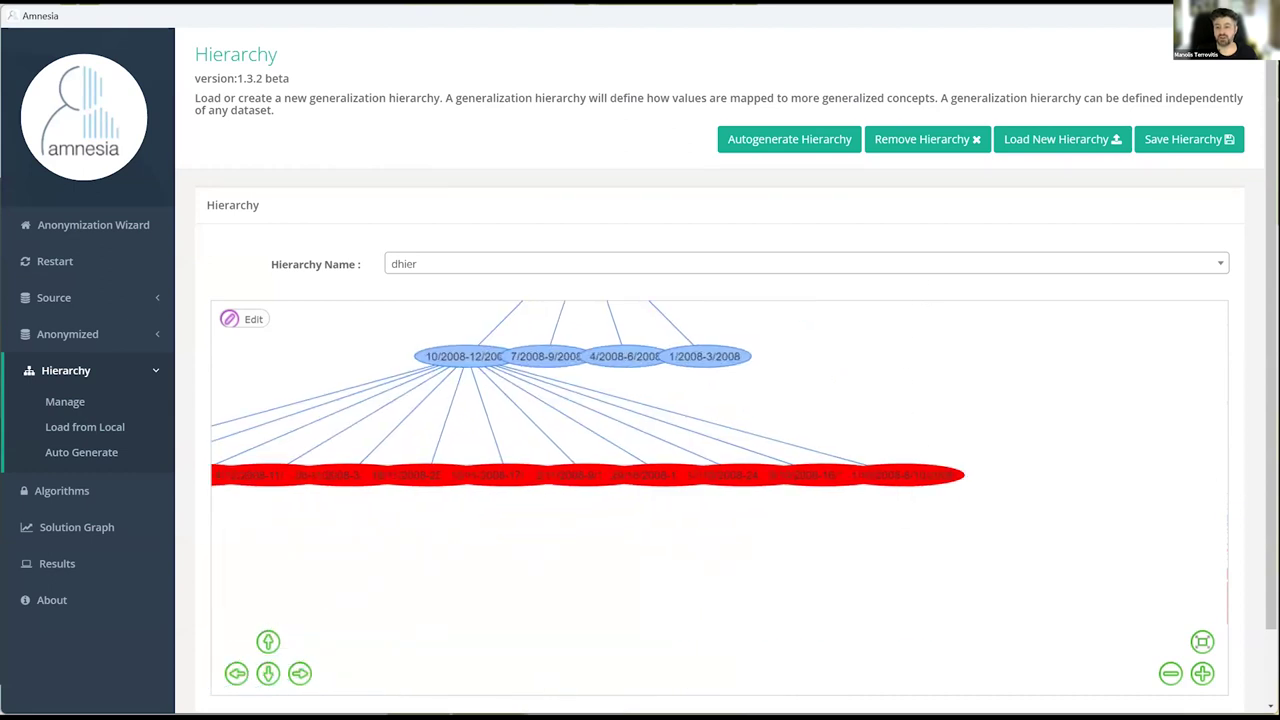
Proceed to the algorithms and bind the dhier hierarchy to Date of birth and the marriage hierarchy to Marital Status.
scroll(1168, 652, down, 2)
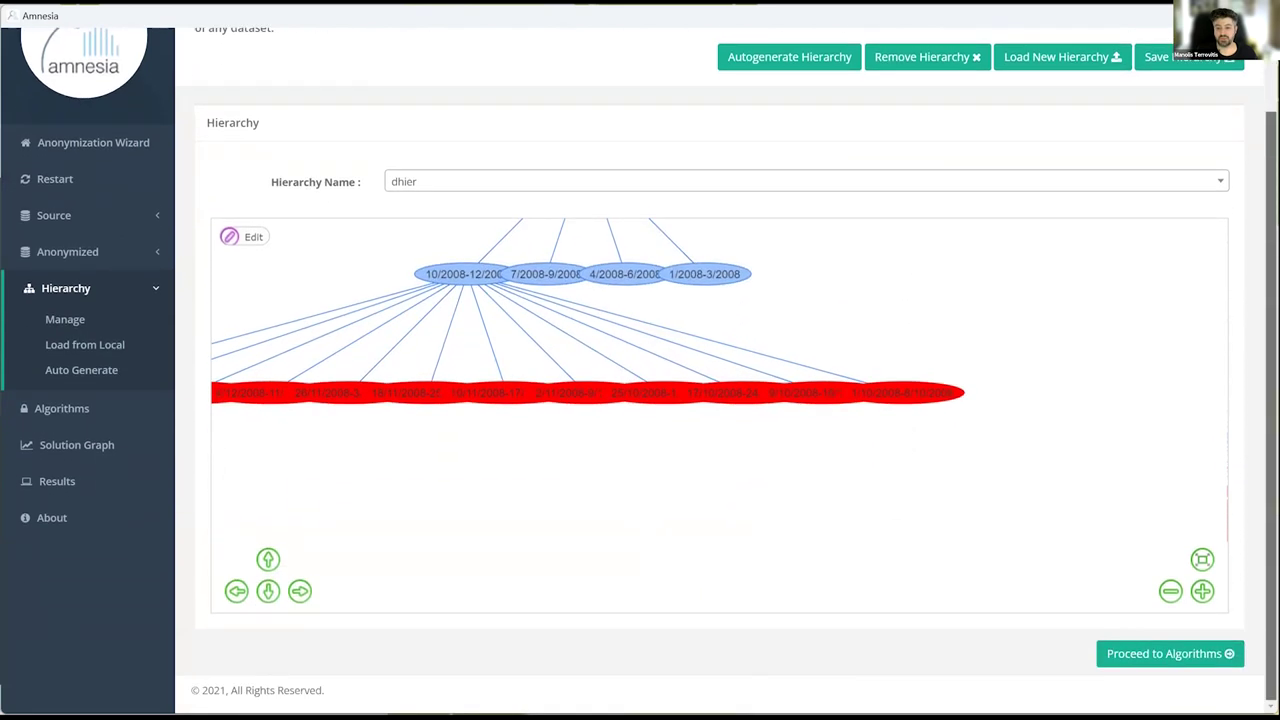
click(1168, 652)
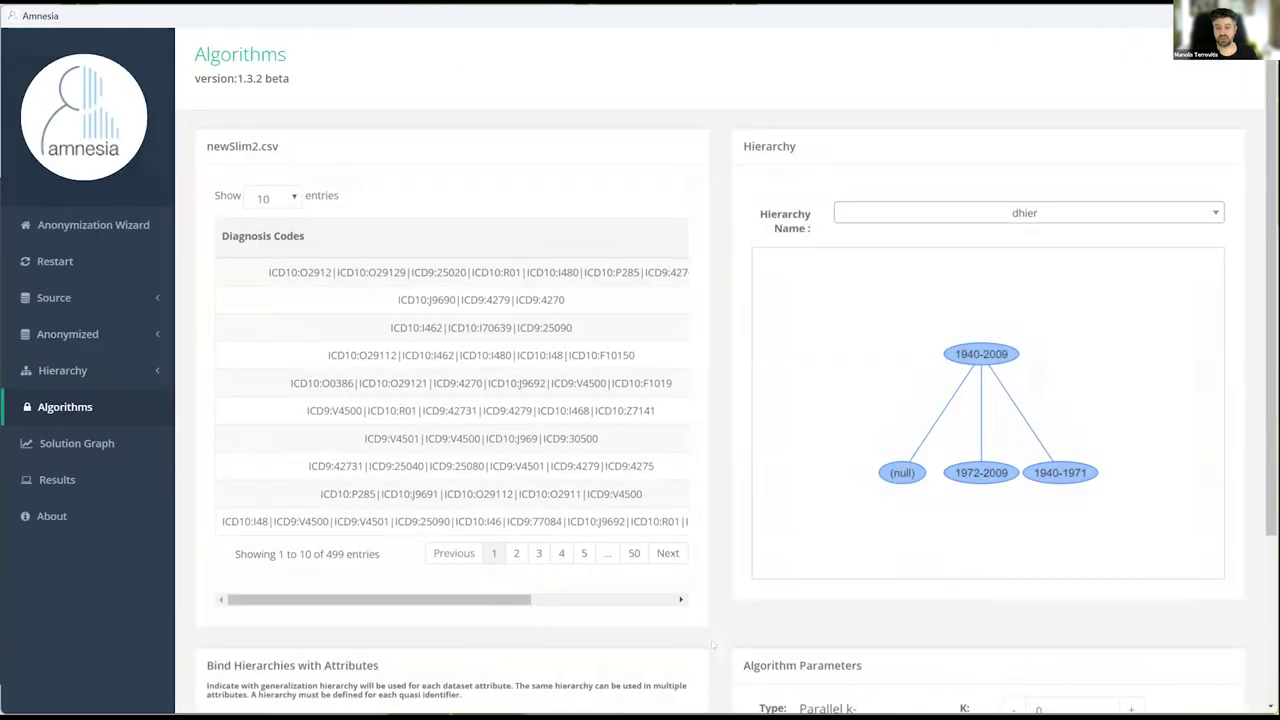
drag(713, 557, 727, 472)
scroll(700, 466, down, 5)
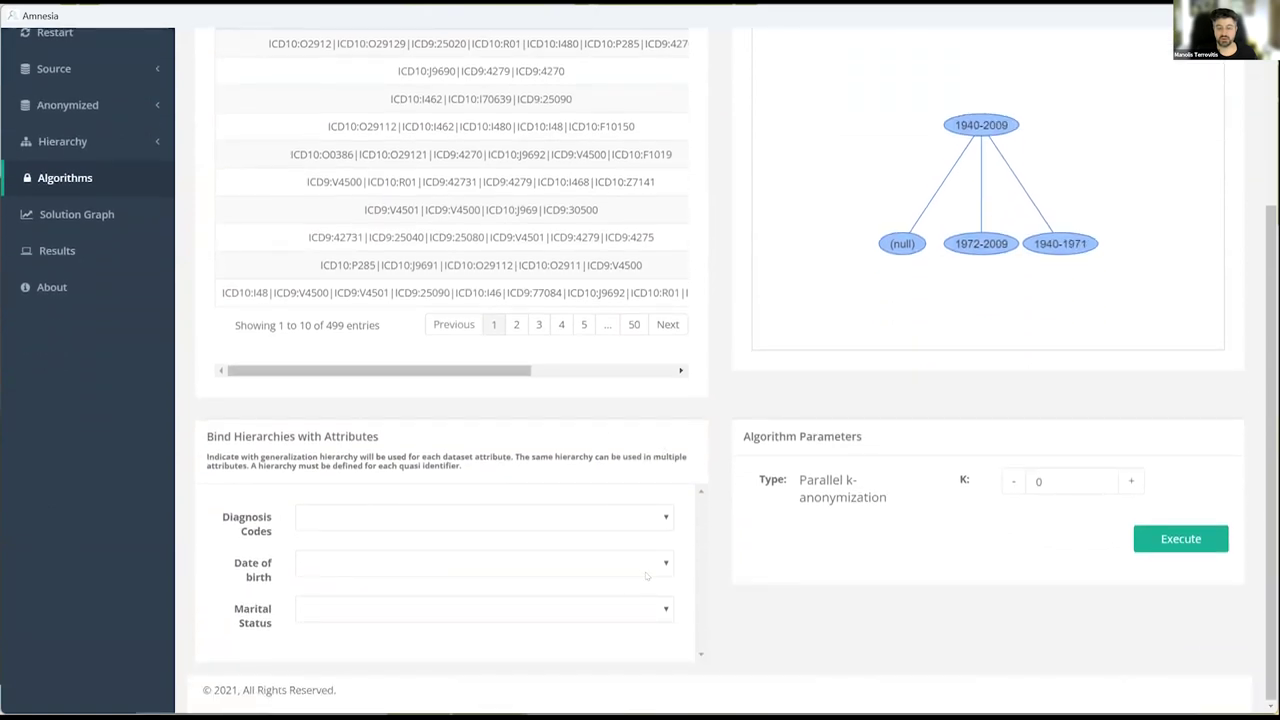
click(459, 566)
click(303, 596)
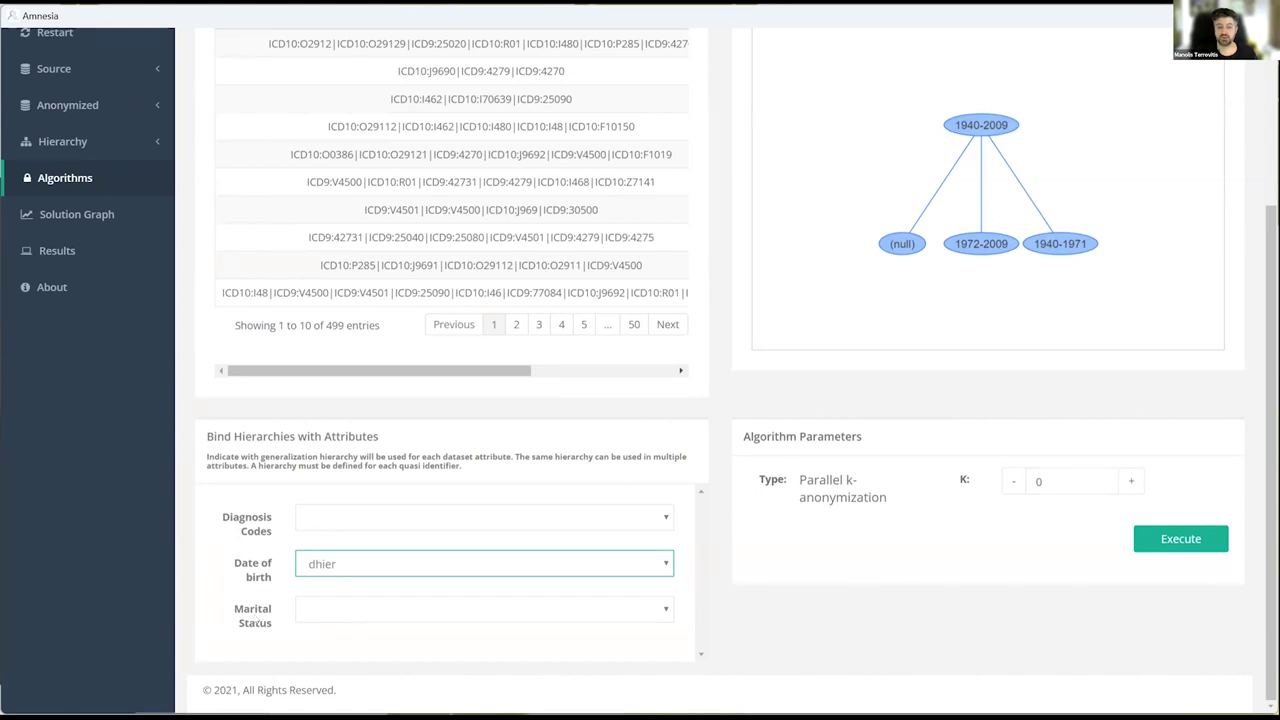
click(305, 612)
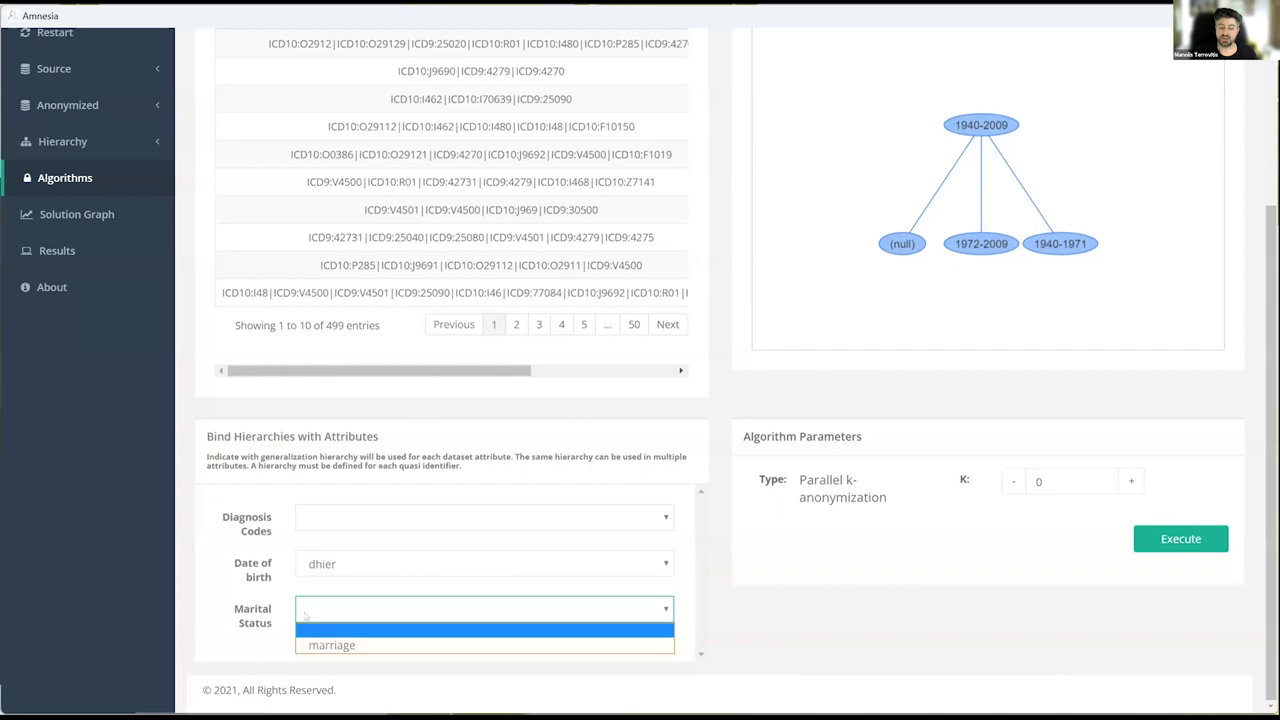
click(315, 643)
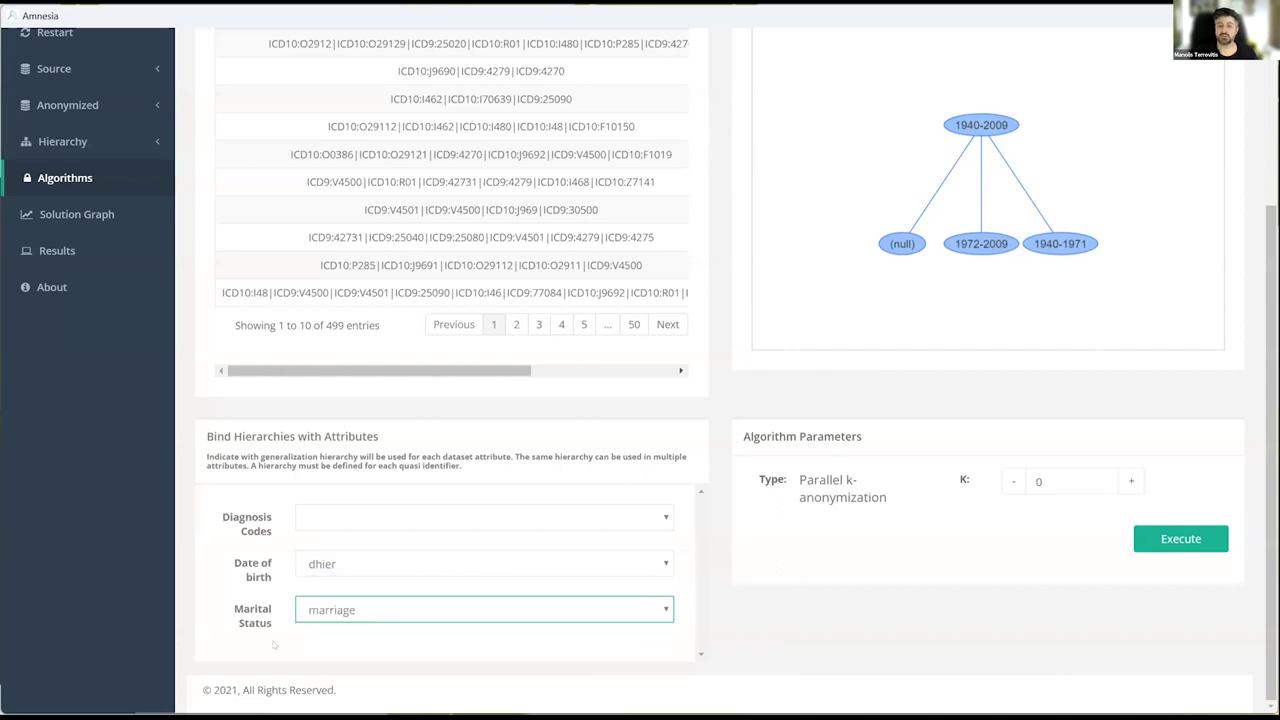
Set K to 2 and execute the parallel k-anonymization.
double_click(1060, 481)
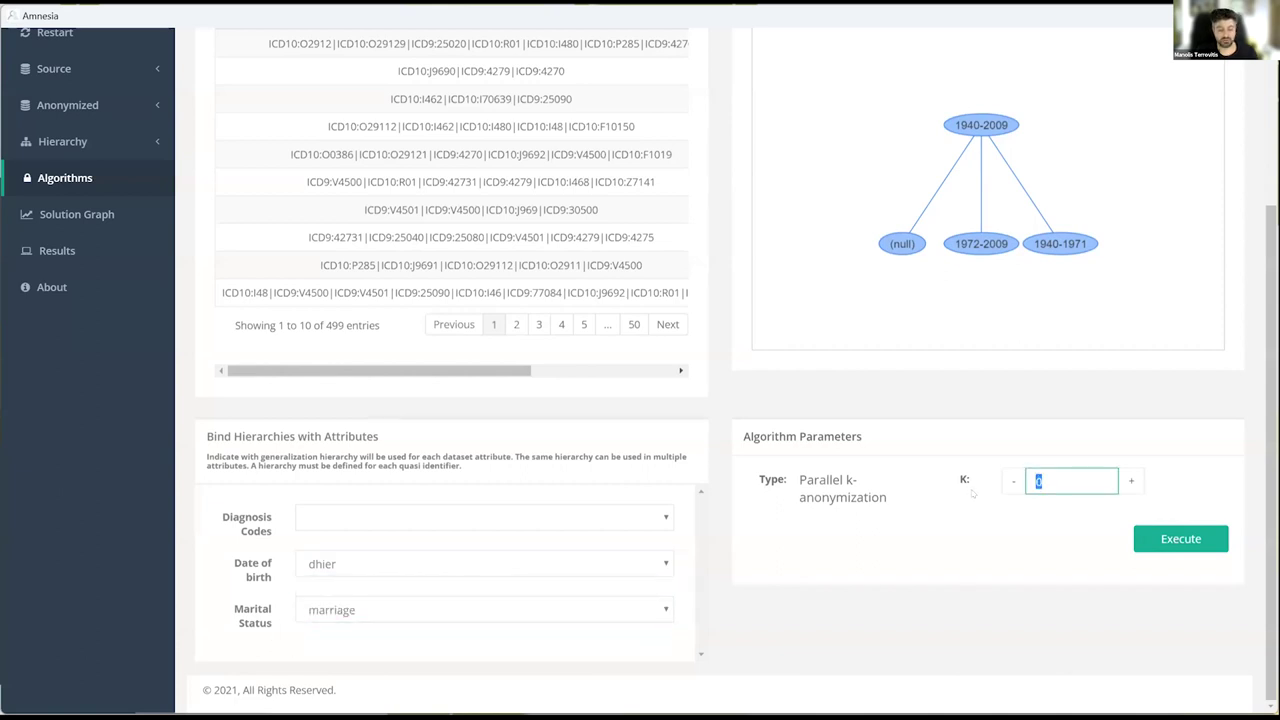
text(2)
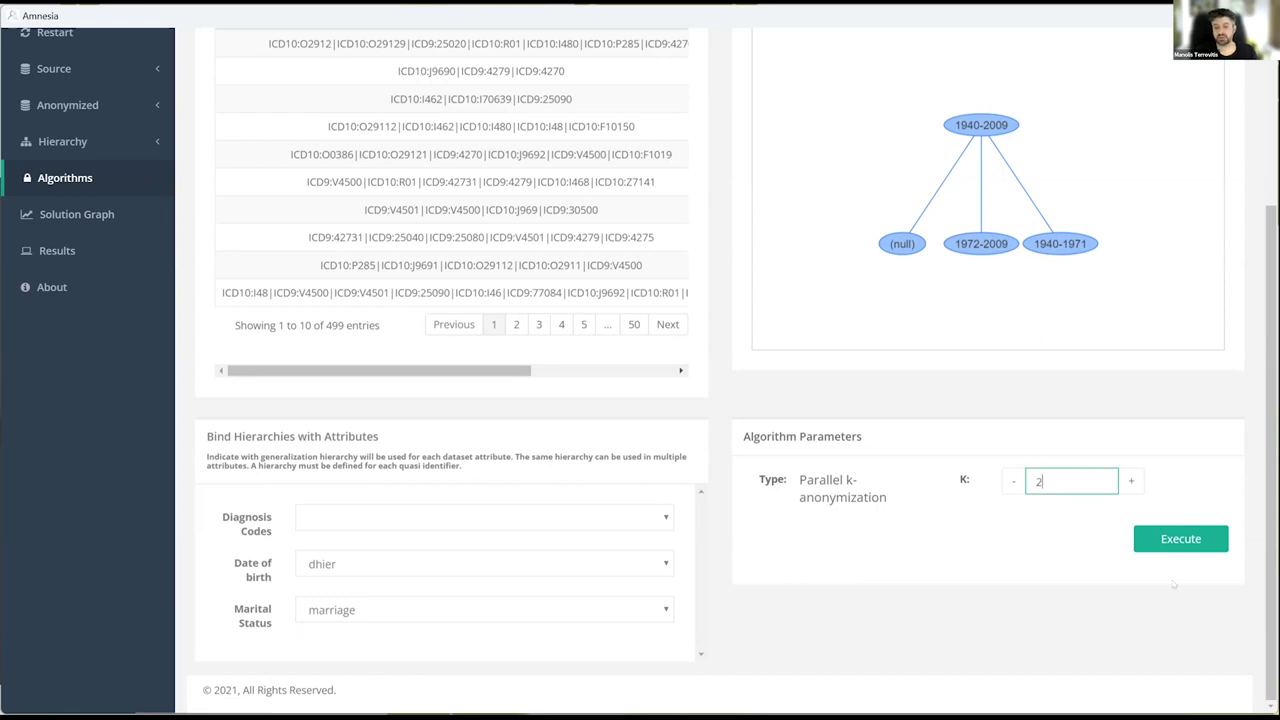
click(1178, 538)
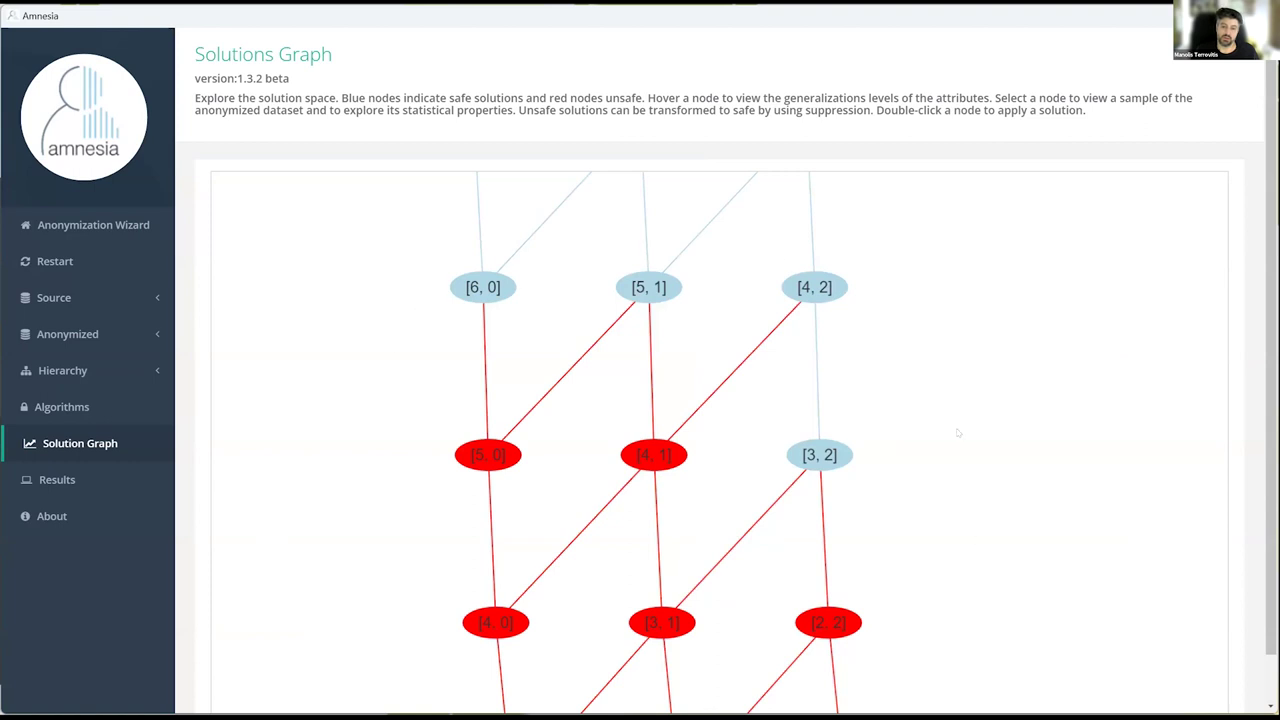
Examine the generalization levels of the solution graph's nodes [4, 1] and [3, 2].
drag(1017, 466, 1023, 440)
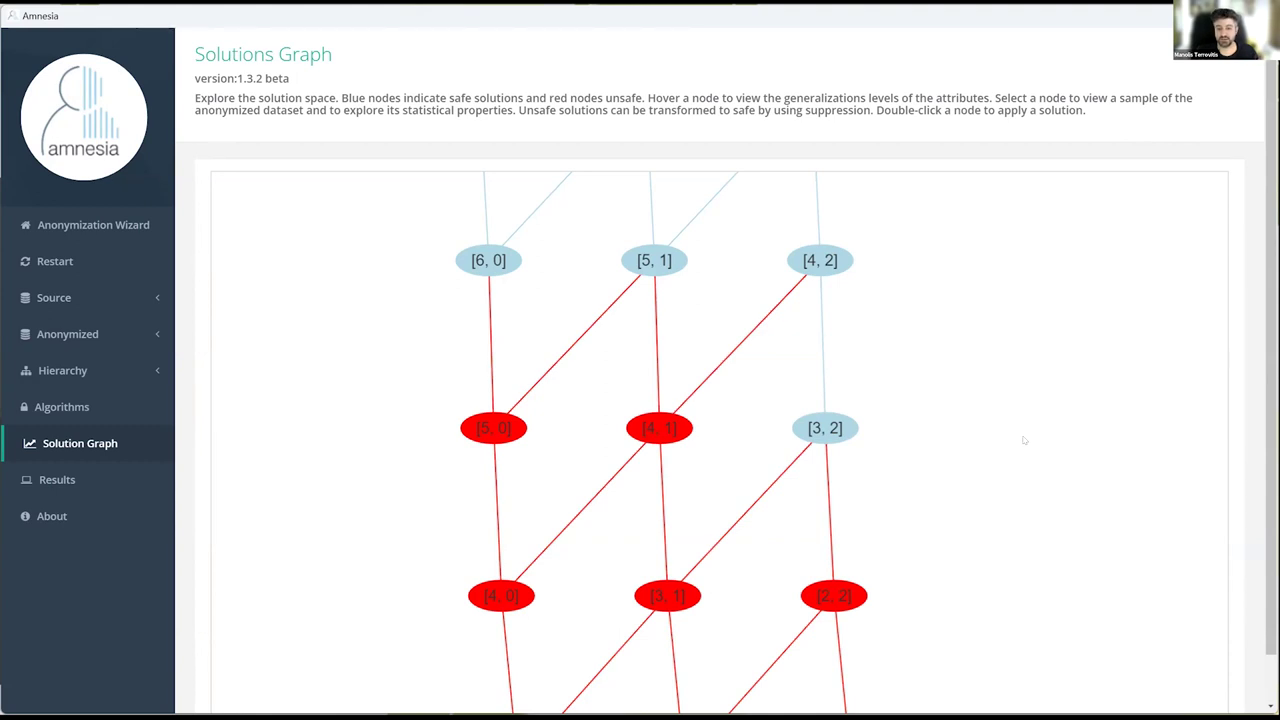
mouse_move(660, 437)
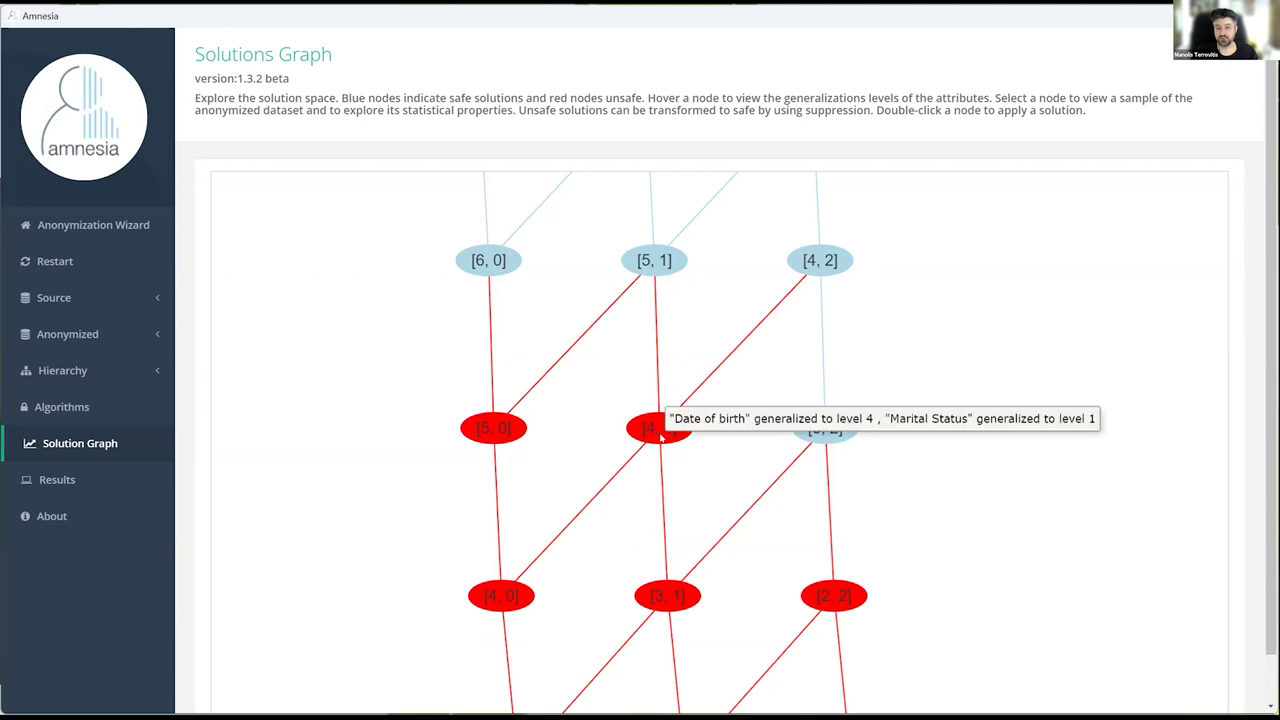
mouse_move(824, 432)
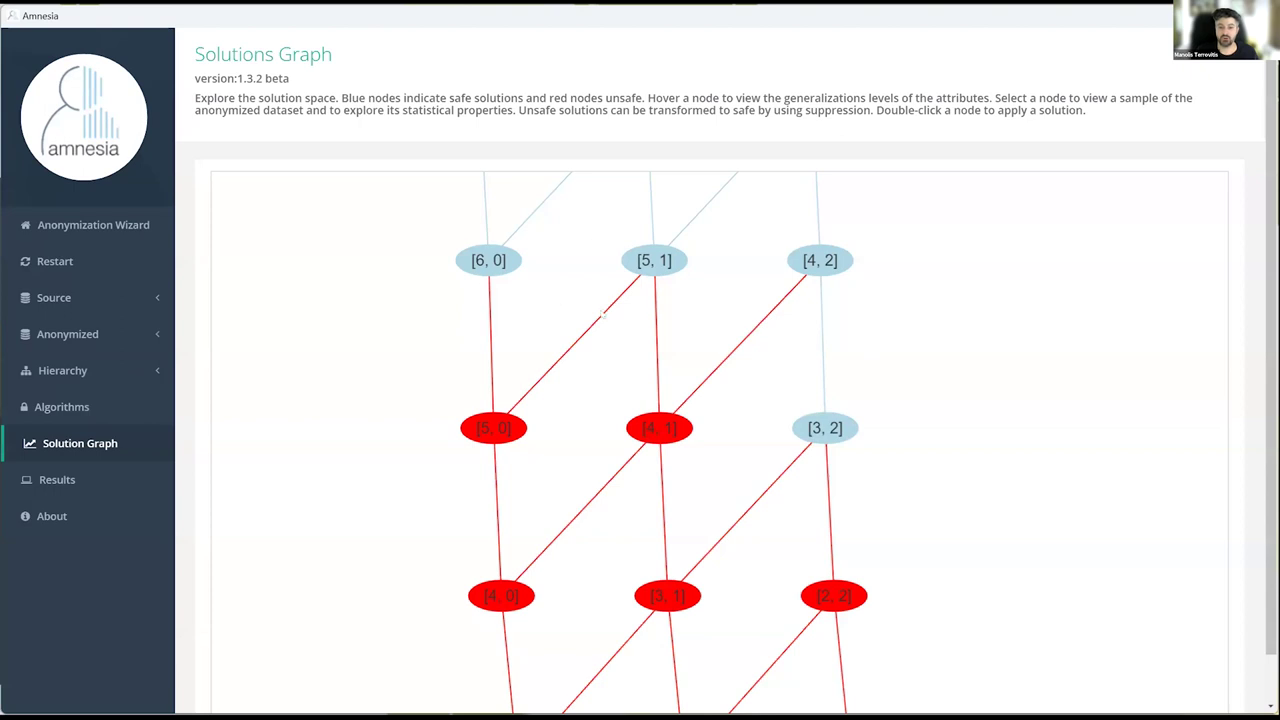
drag(890, 440, 873, 397)
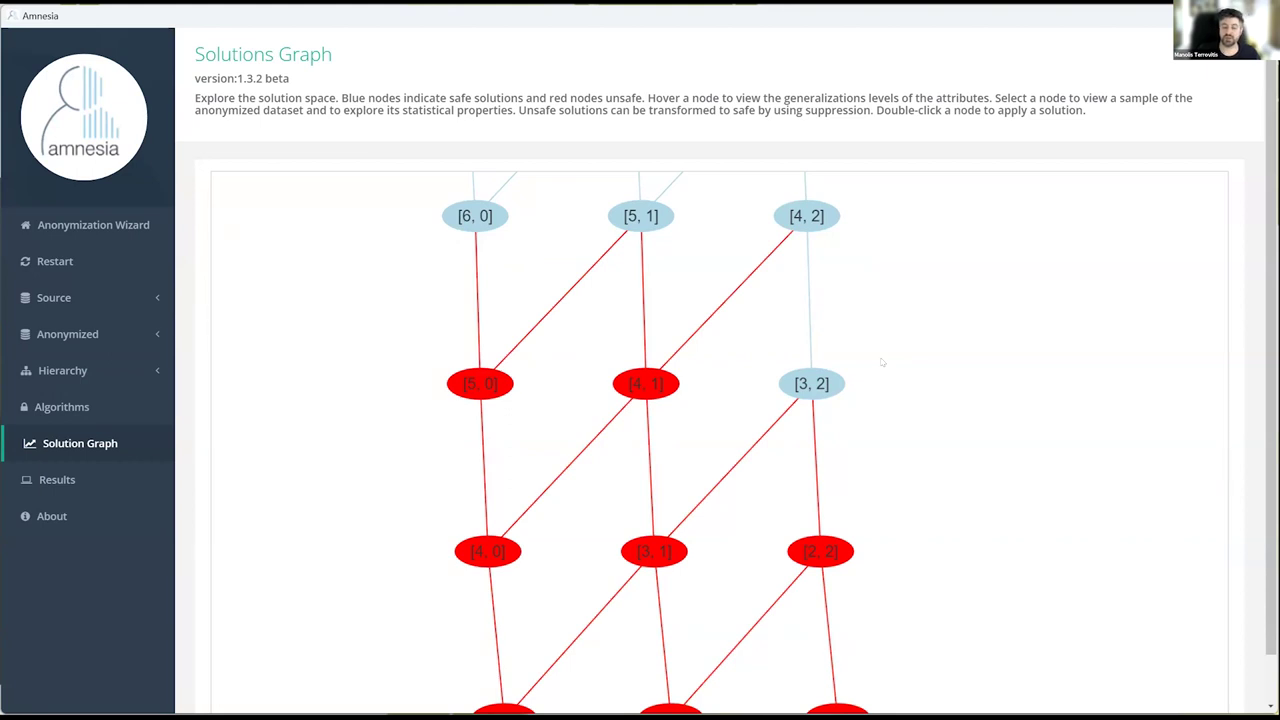
mouse_move(659, 398)
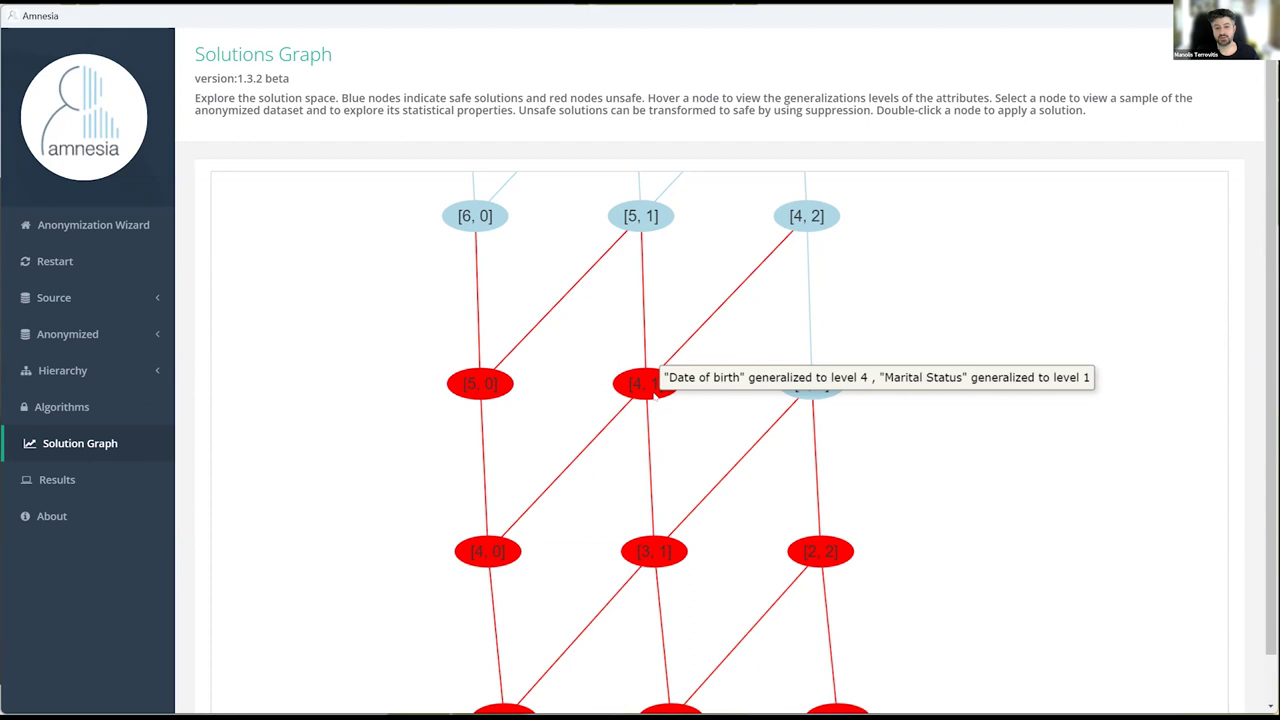
From the combined Date of birth and Marital Status statistics of solution [4, 1], suppress the records violating k = 2 and apply the solution.
click(645, 384)
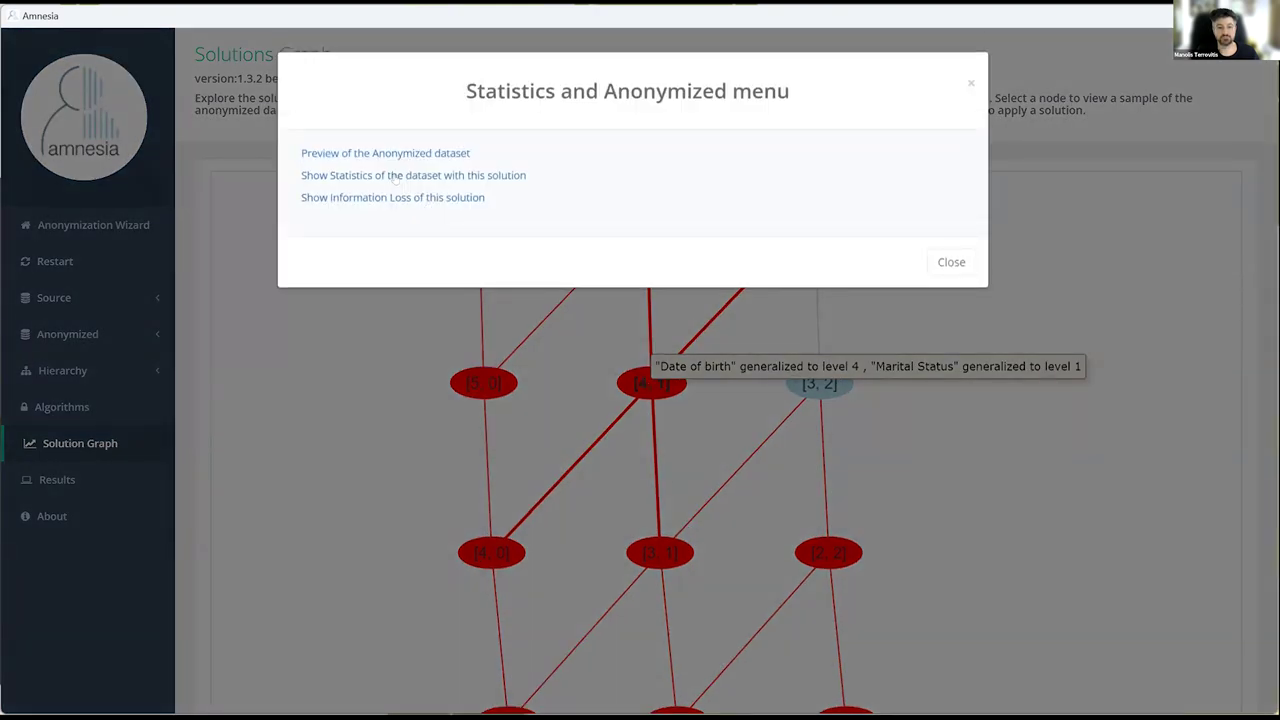
click(397, 176)
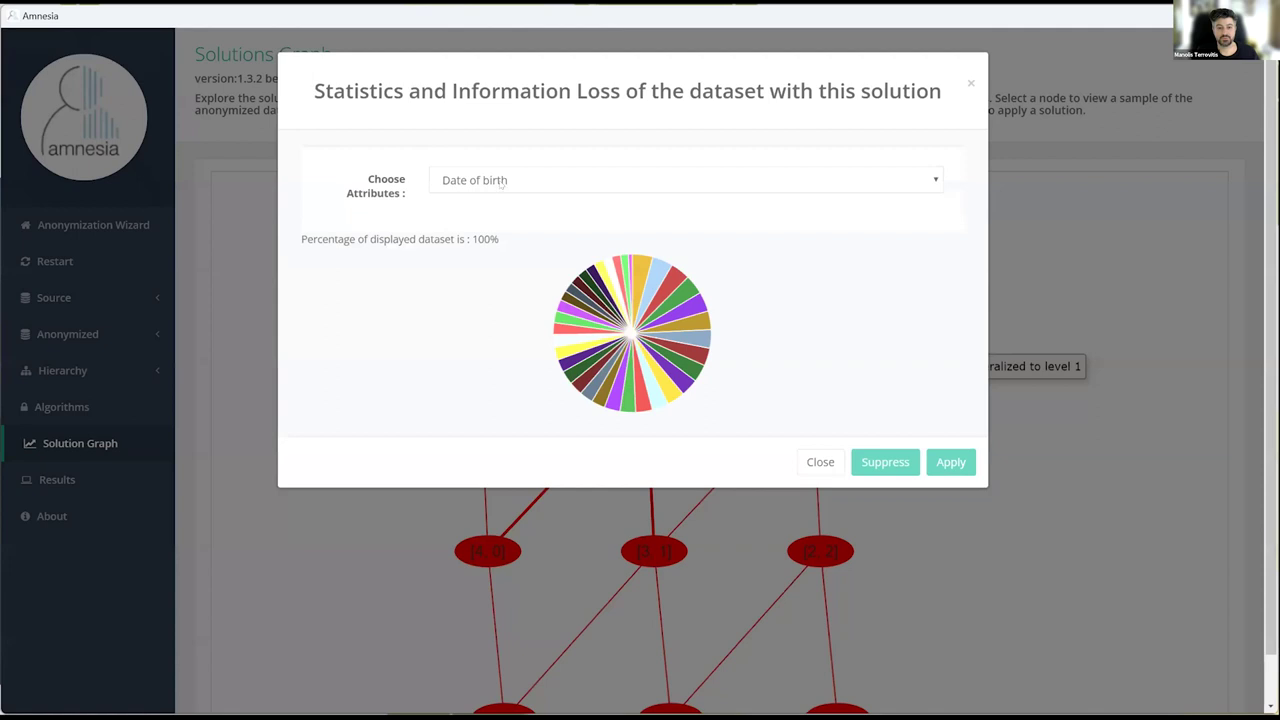
click(540, 238)
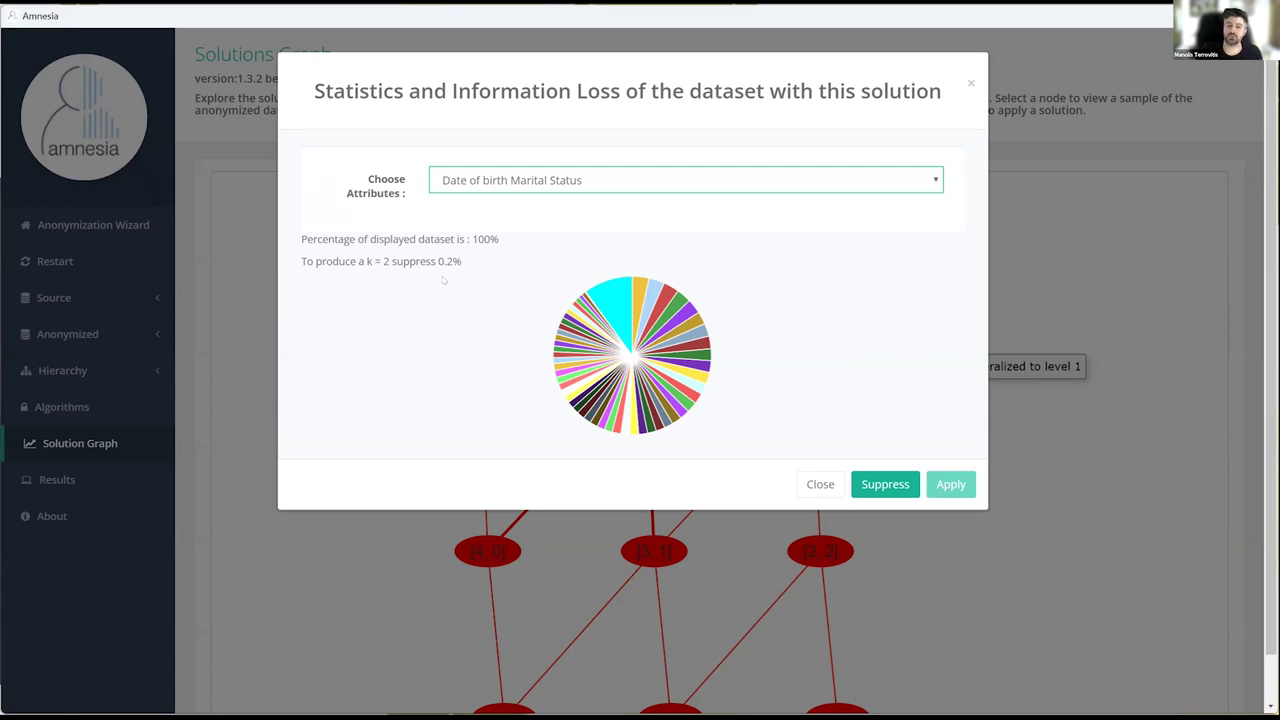
click(876, 490)
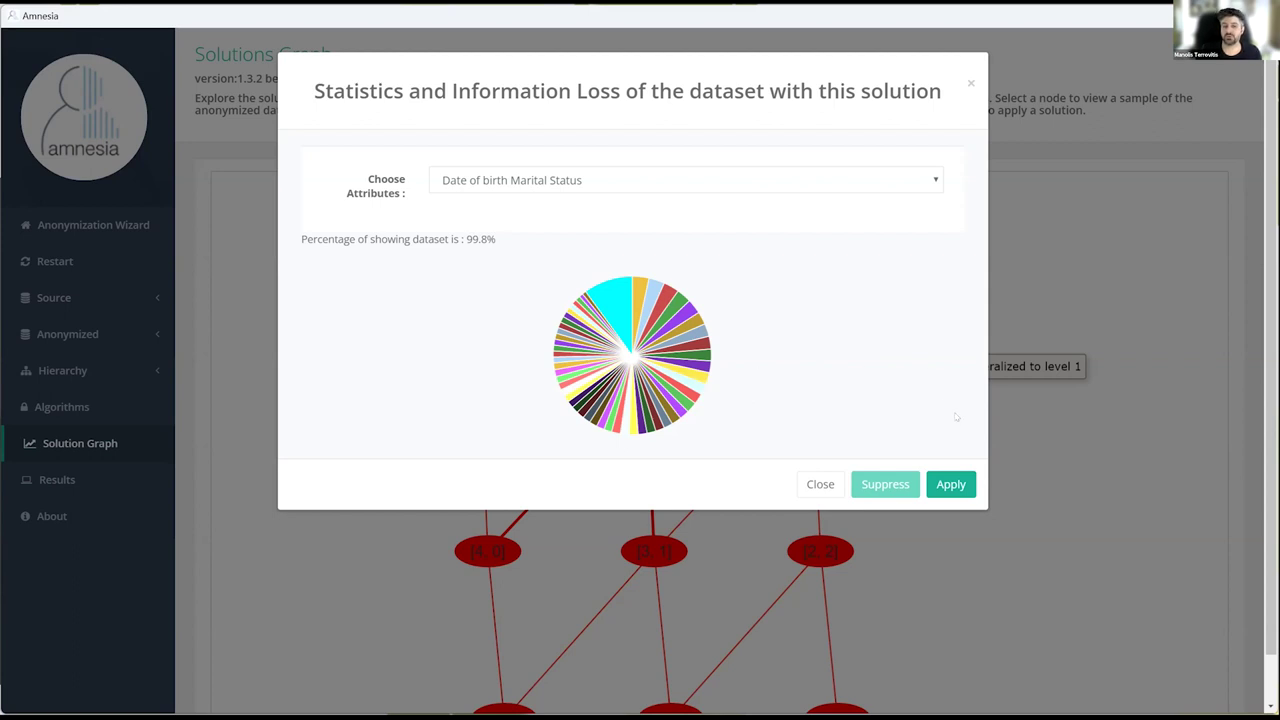
click(950, 484)
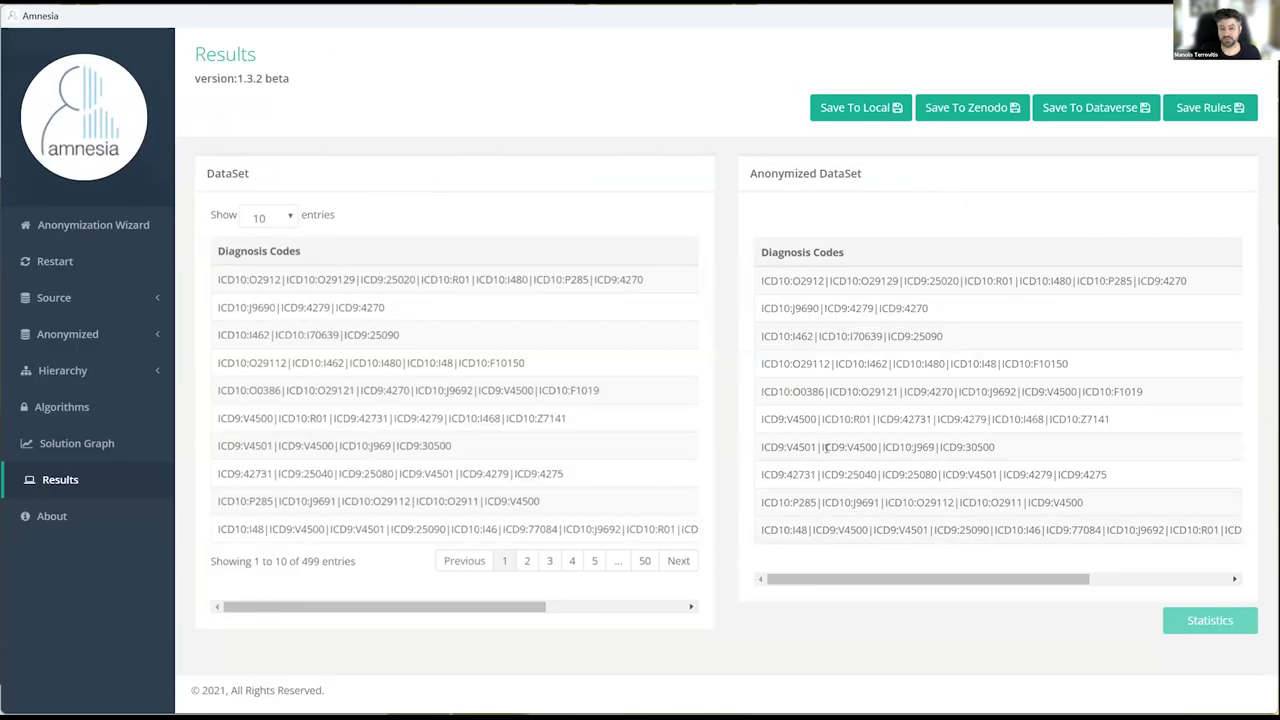
Compare the Date of birth and Marital Status columns of the original and anonymized datasets, paging forward to page 10.
drag(536, 608, 675, 608)
drag(958, 578, 1097, 578)
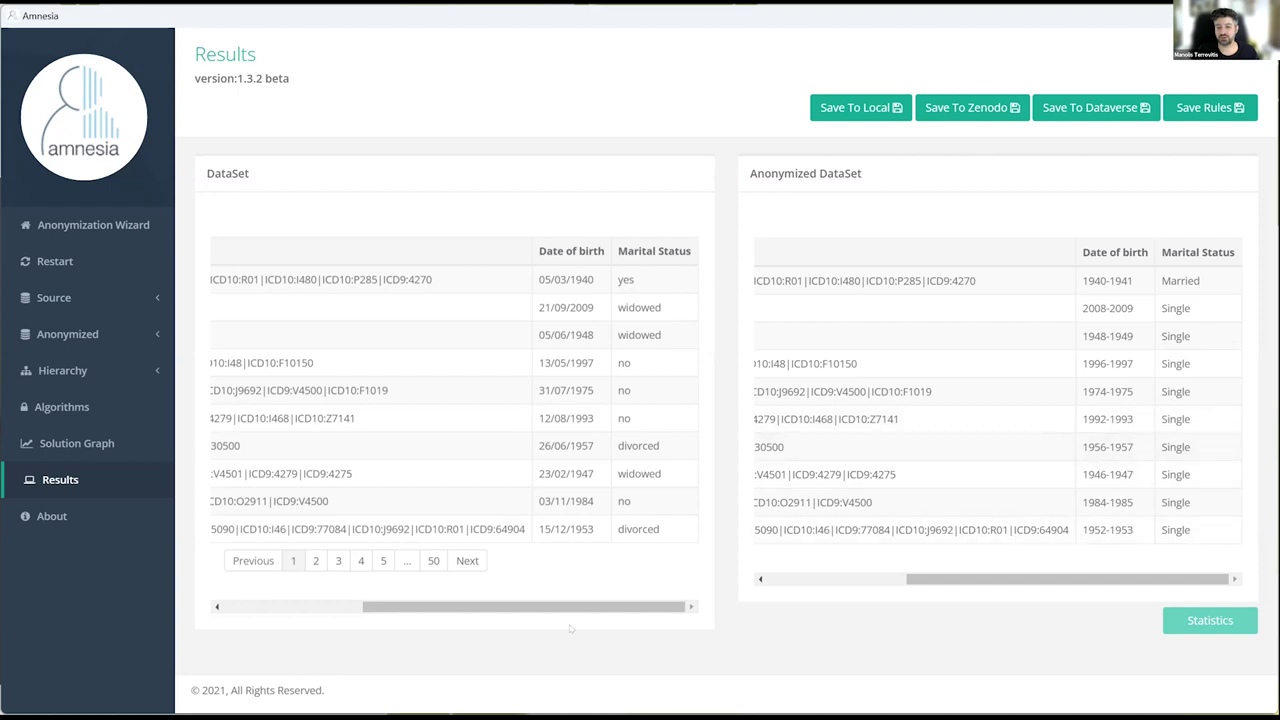
click(467, 561)
click(467, 563)
click(467, 563)
click(467, 563)
click(467, 563)
click(467, 563)
click(468, 563)
click(468, 563)
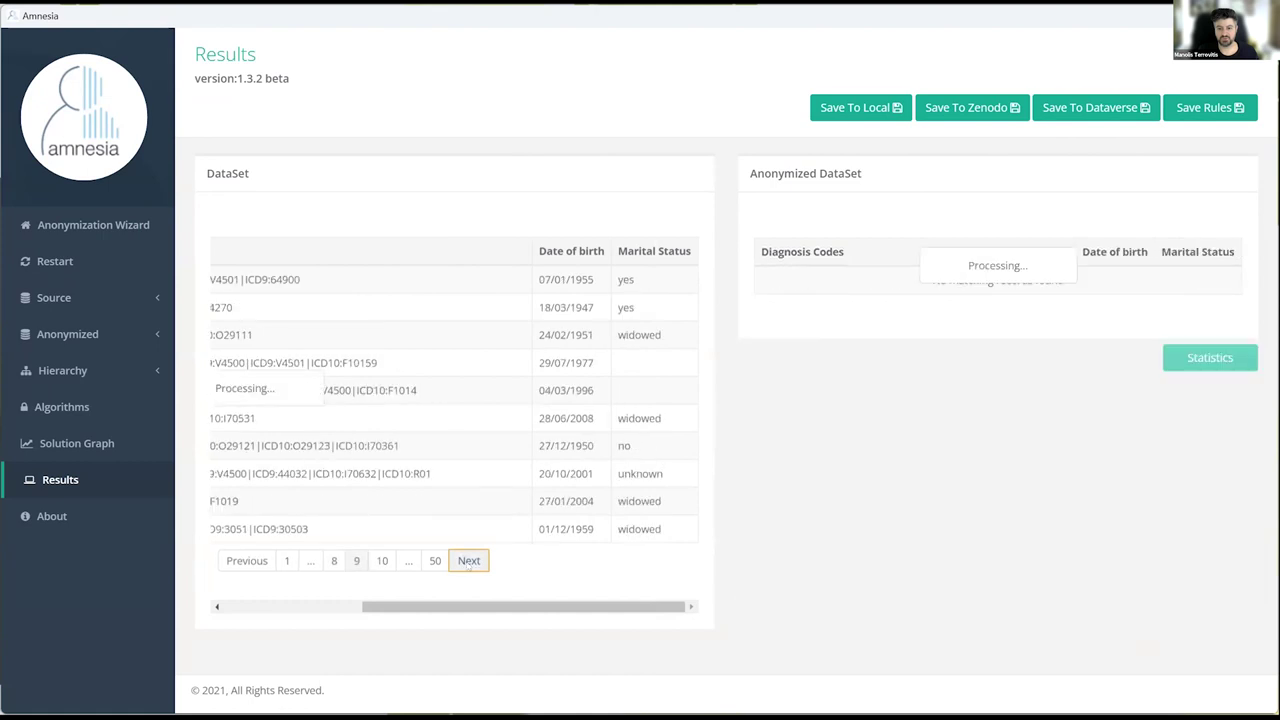
double_click(468, 563)
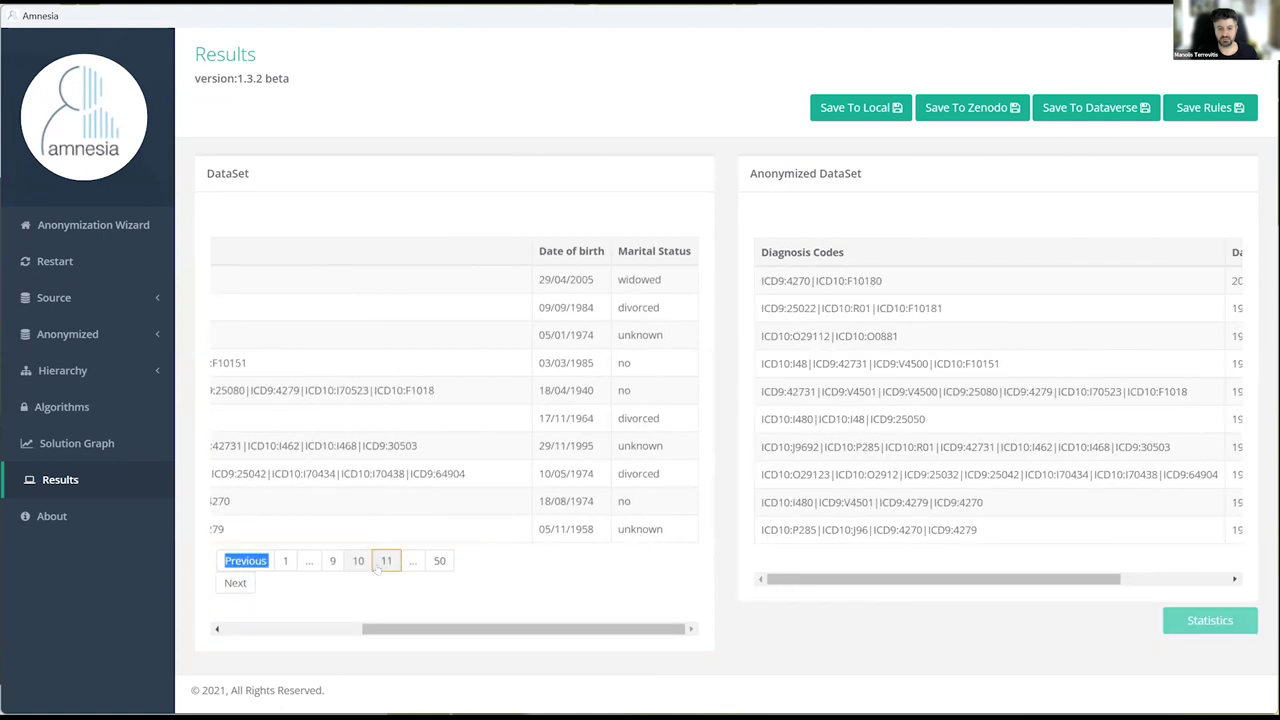